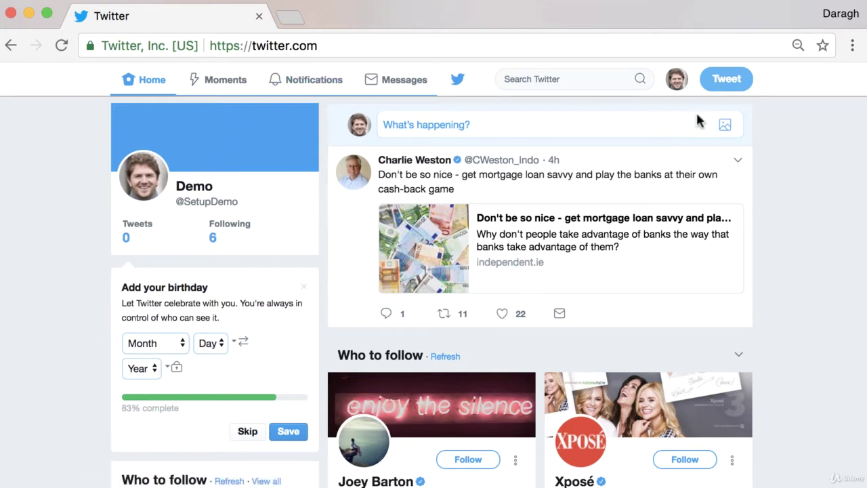
# Open the Twitter Help Center in a new browser tab and switch to it
pyautogui.click(678, 88)
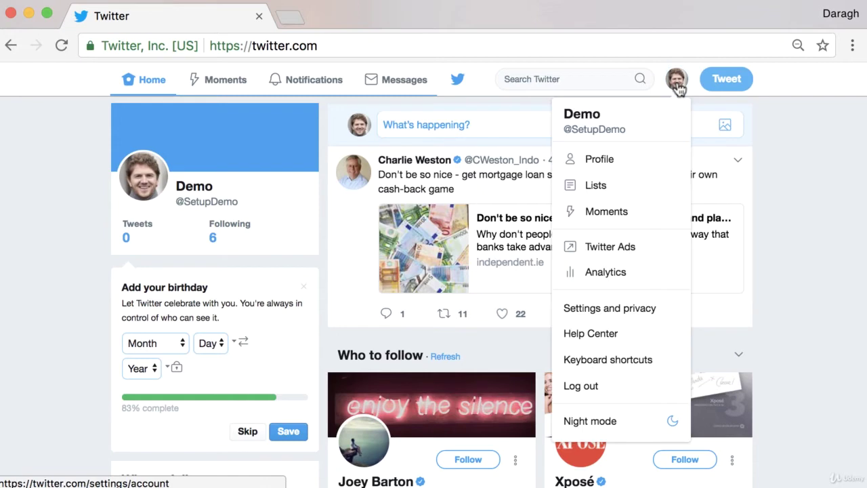
pyautogui.rightClick(612, 338)
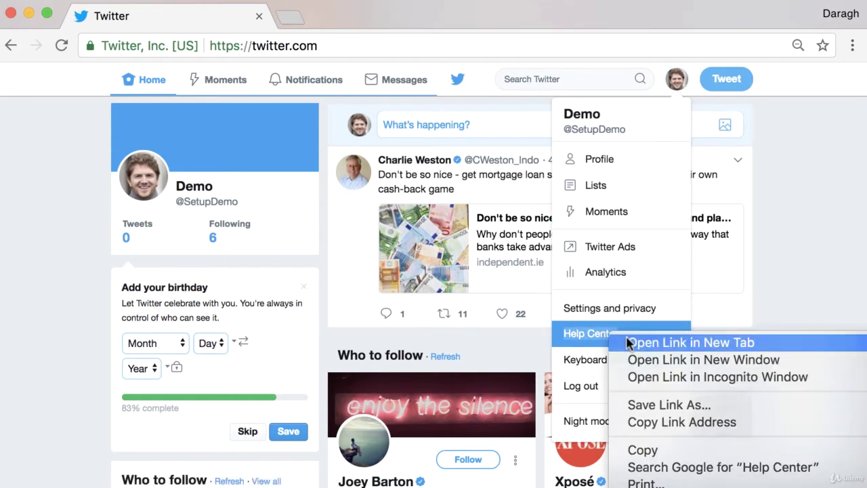
pyautogui.click(691, 342)
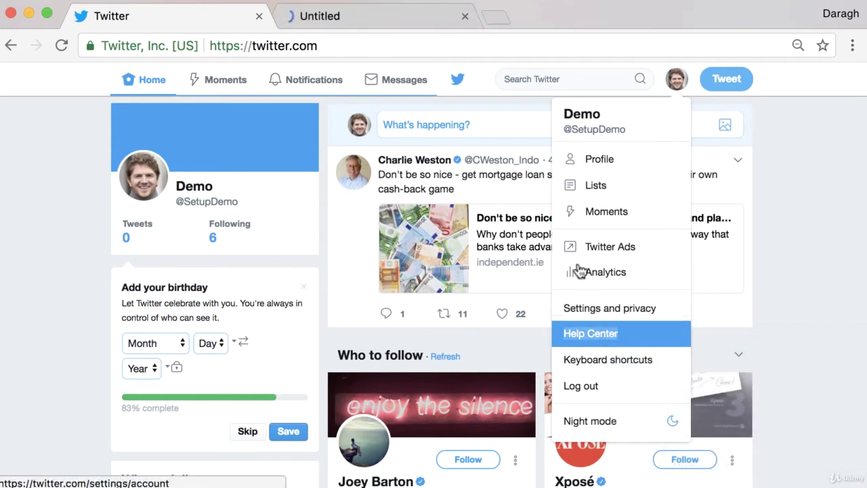
pyautogui.click(399, 22)
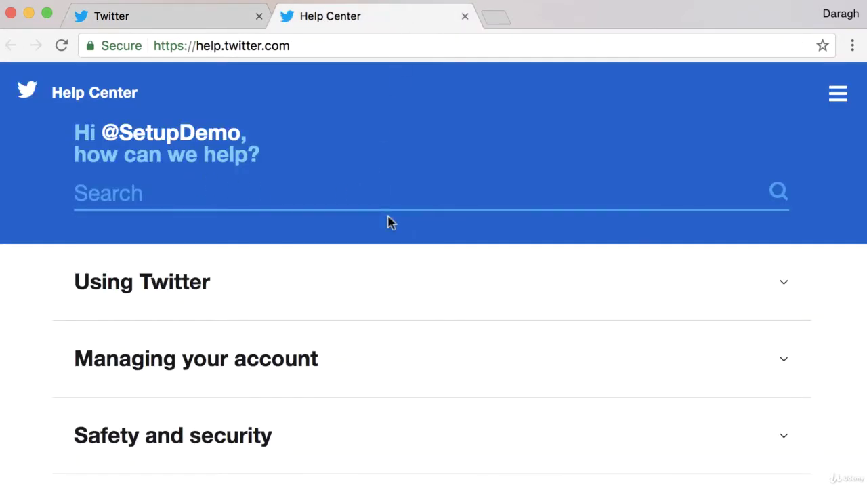
# Search the Help Center for "about different types of tweets" and open the article "About different types of Tweets"
pyautogui.scroll(-2, 388, 221)
pyautogui.scroll(1, 396, 218)
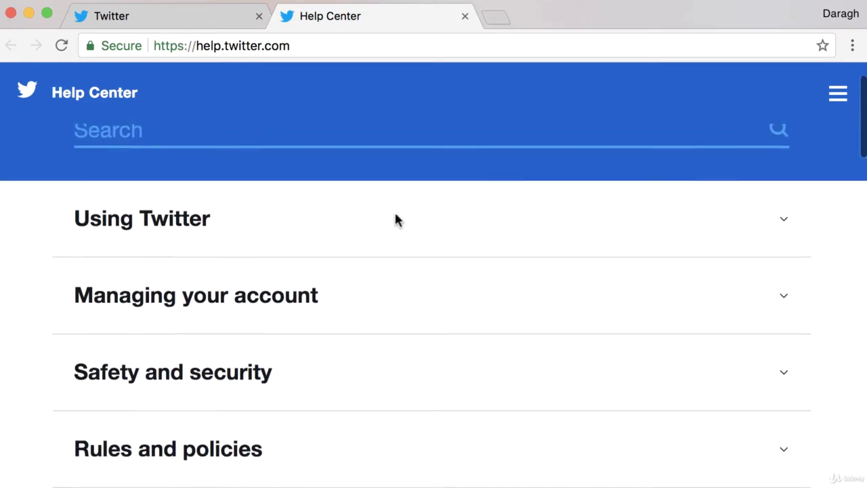
pyautogui.scroll(1, 365, 214)
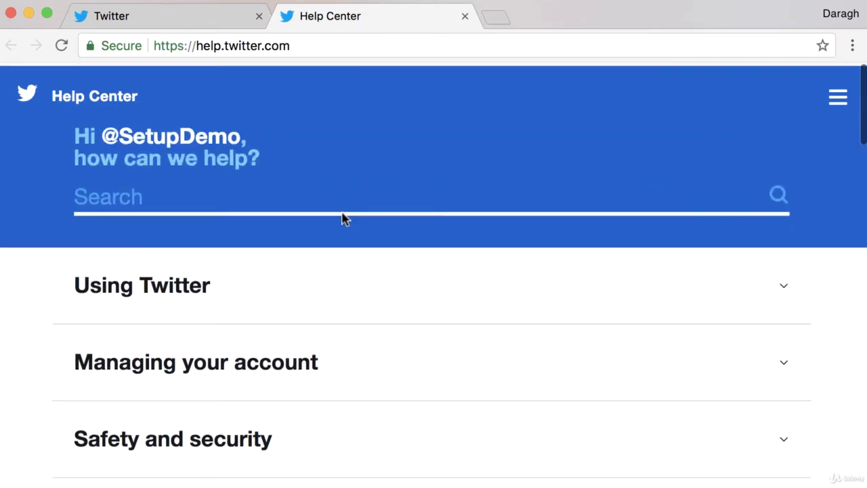
pyautogui.click(177, 198)
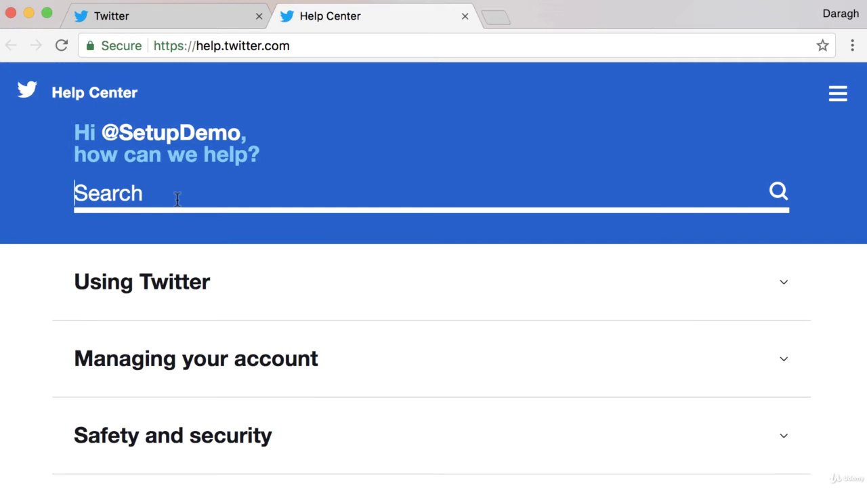
pyautogui.write('about ')
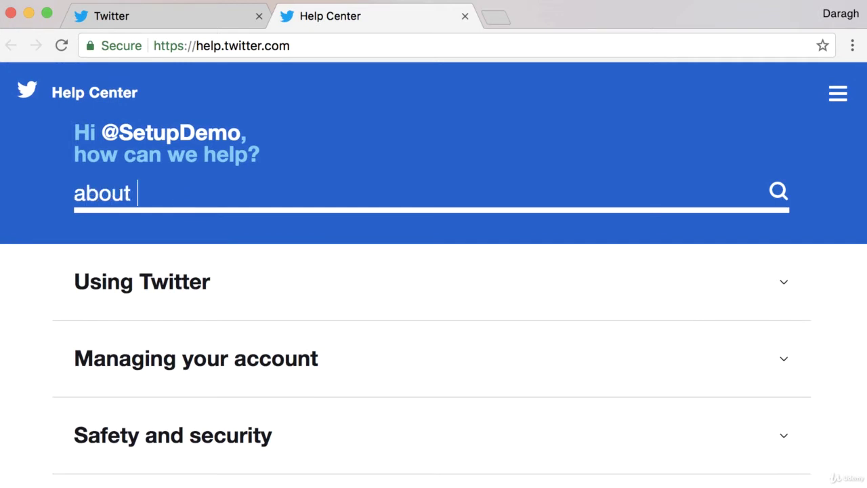
pyautogui.write('different ')
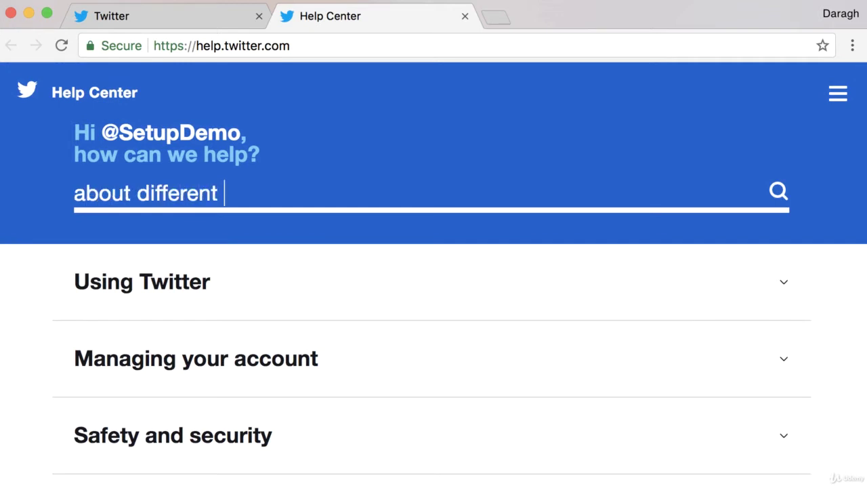
pyautogui.write('types of tweets')
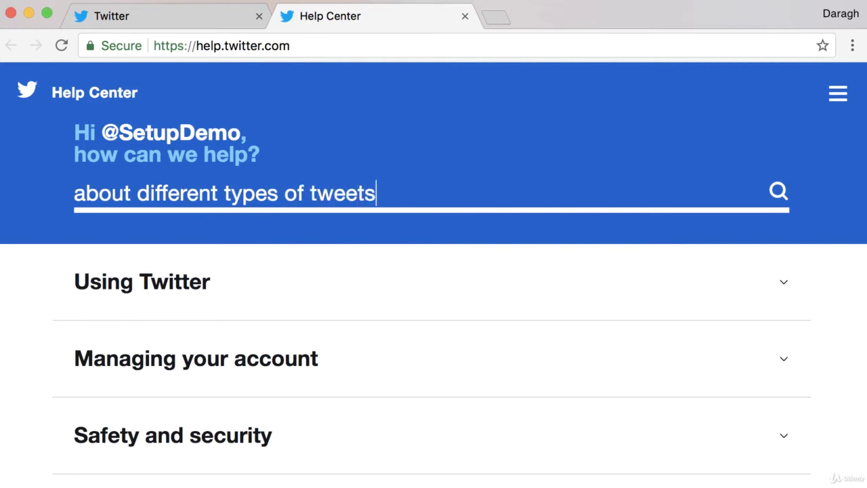
pyautogui.press('Return')
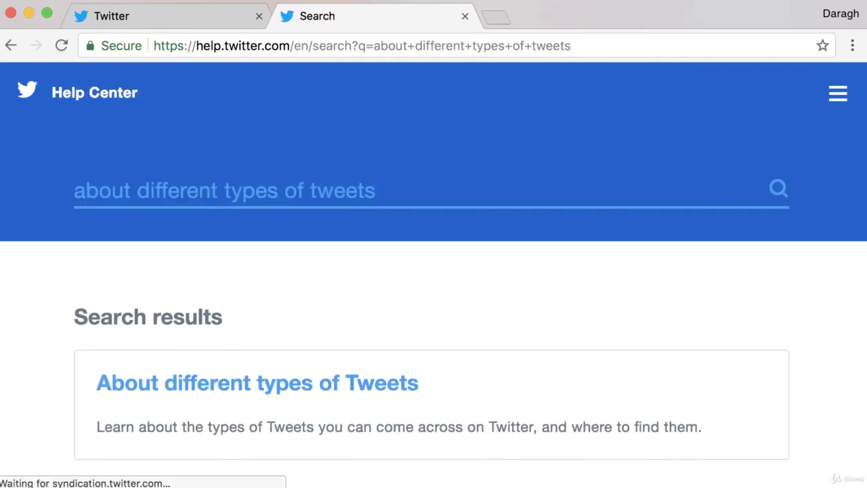
pyautogui.click(214, 384)
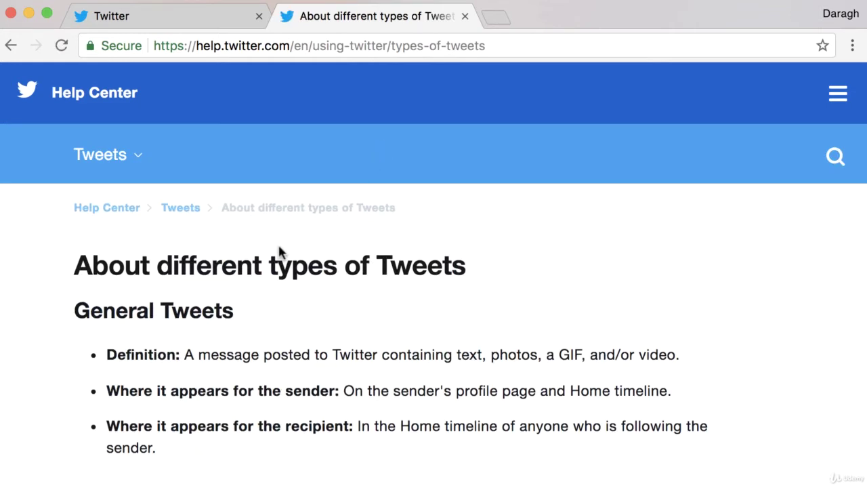
# Read the General Tweets section, highlighting its definition and where such tweets appear for the sender and the recipient
pyautogui.scroll(-1, 280, 251)
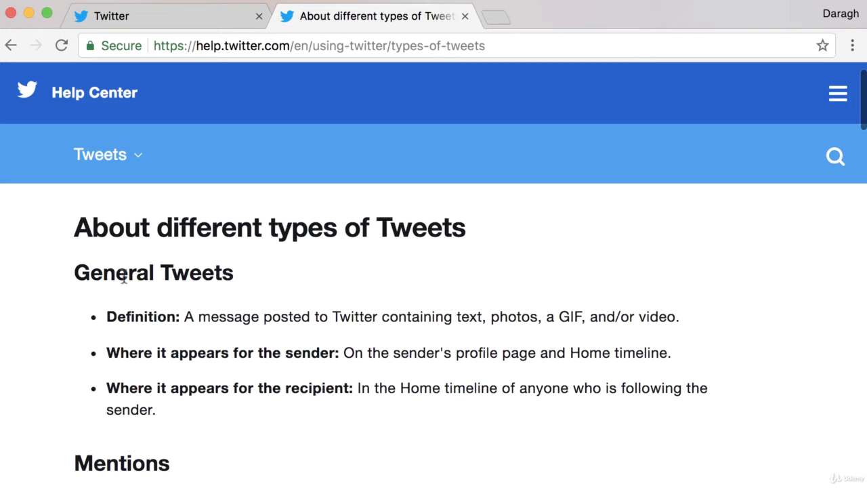
pyautogui.moveTo(186, 317); pyautogui.dragTo(660, 323)
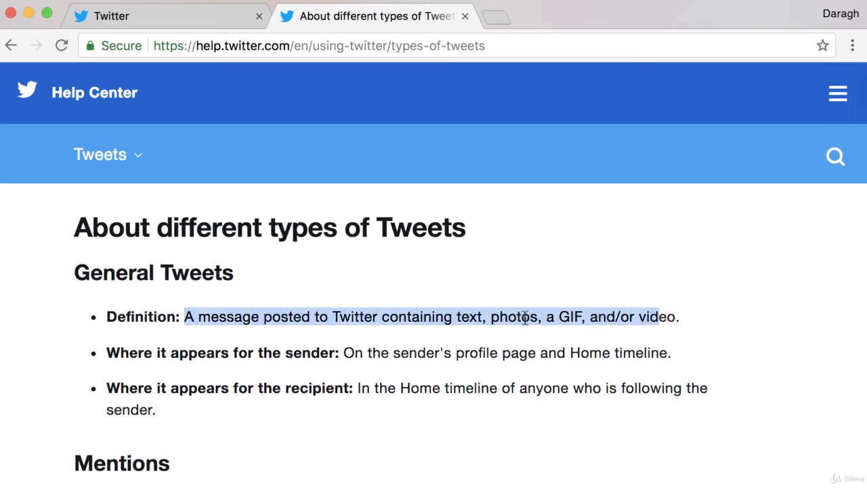
pyautogui.click(159, 346)
pyautogui.moveTo(343, 352); pyautogui.dragTo(669, 353)
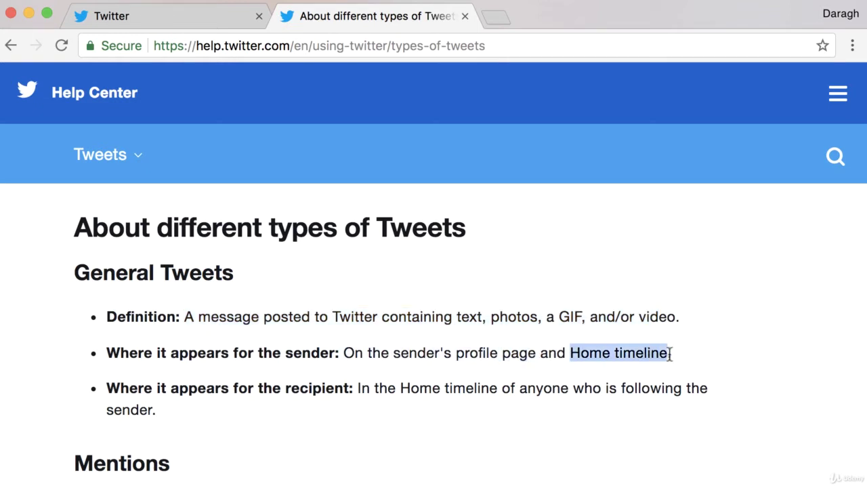
pyautogui.click(649, 358)
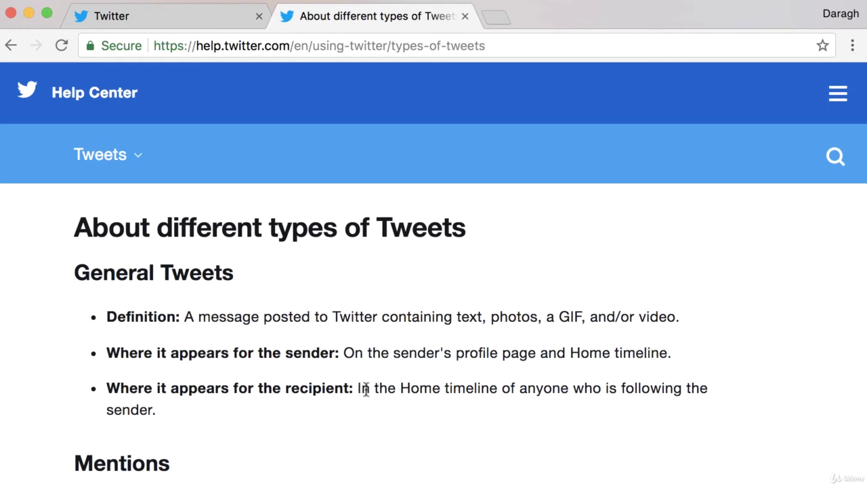
pyautogui.moveTo(358, 388); pyautogui.dragTo(690, 404)
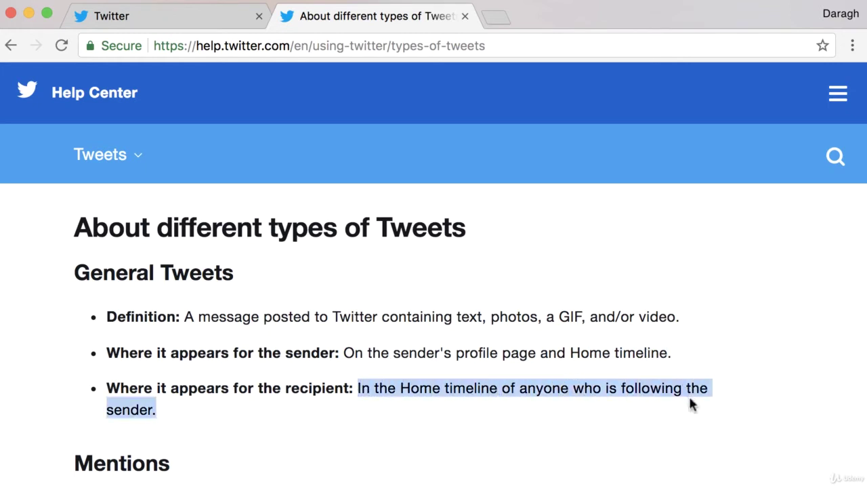
# Post a self-written tweet reading "Hello World!" from the demo account's Twitter profile page and dismiss the notice
pyautogui.click(149, 15)
pyautogui.click(189, 189)
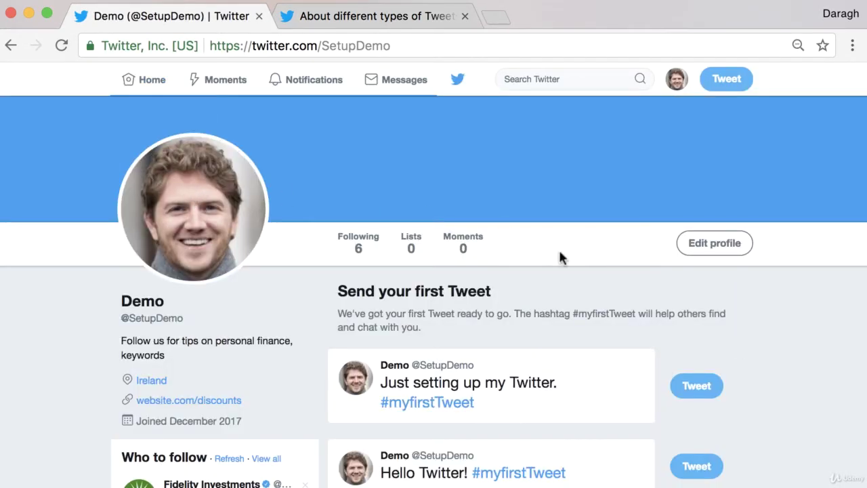
pyautogui.scroll(-5, 529, 271)
pyautogui.click(441, 400)
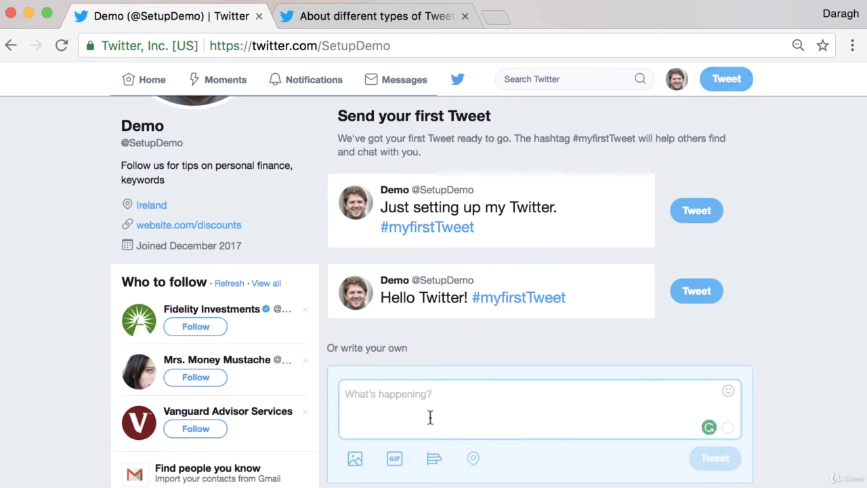
pyautogui.write('Hello World!')
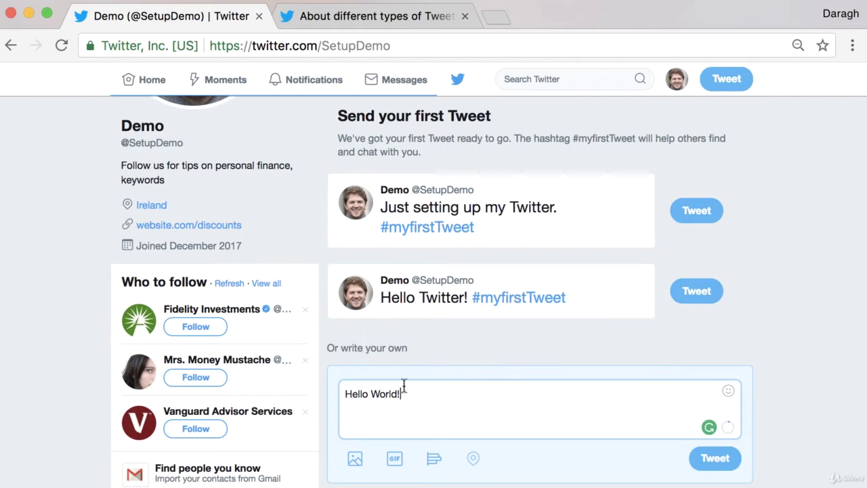
pyautogui.click(711, 460)
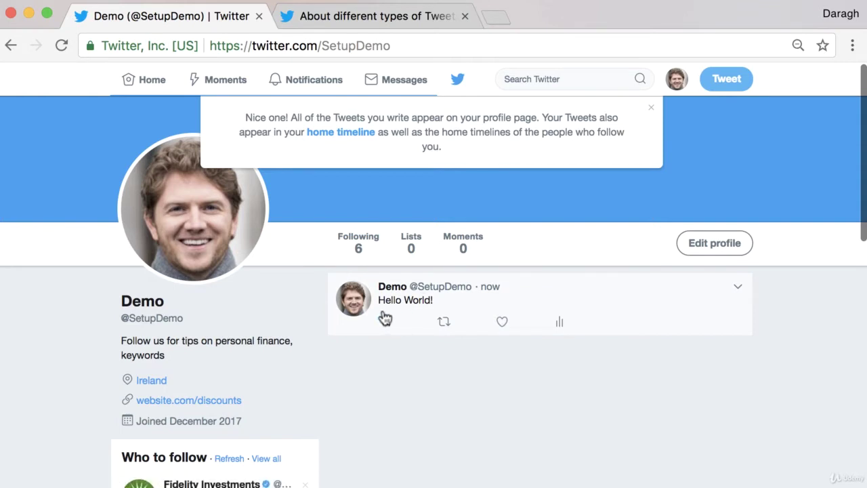
pyautogui.scroll(-1, 445, 366)
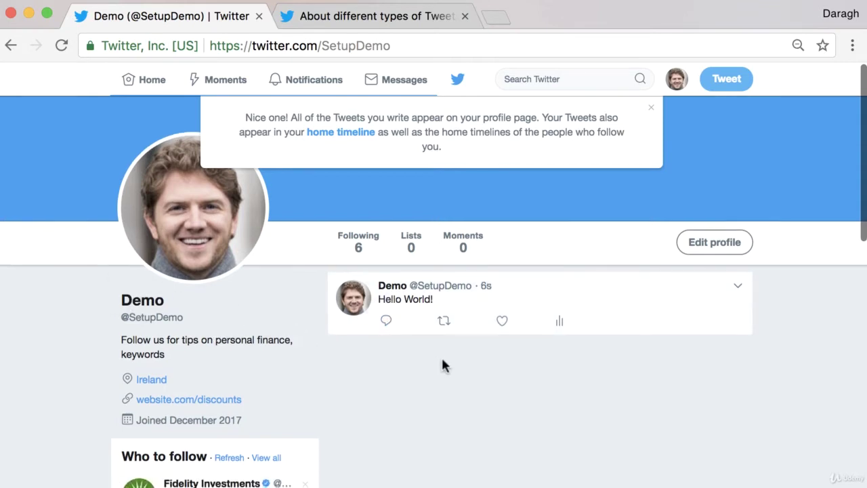
pyautogui.click(651, 110)
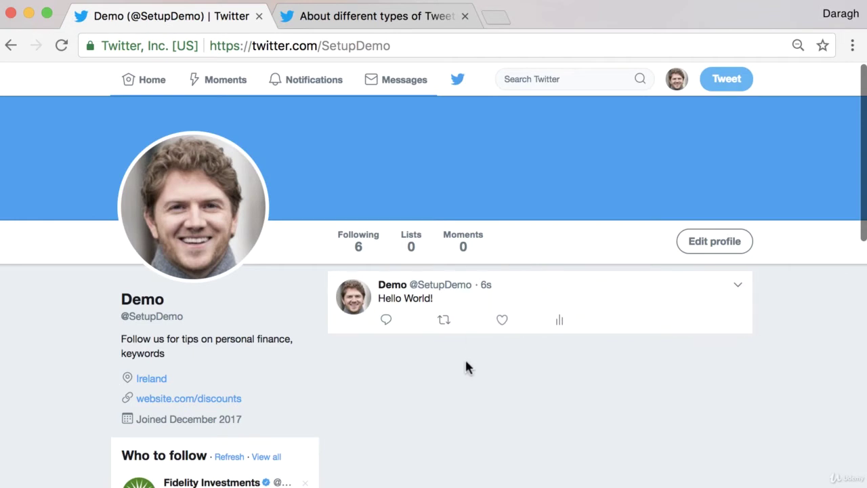
# Look through the tweets on the account's Home timeline
pyautogui.click(153, 92)
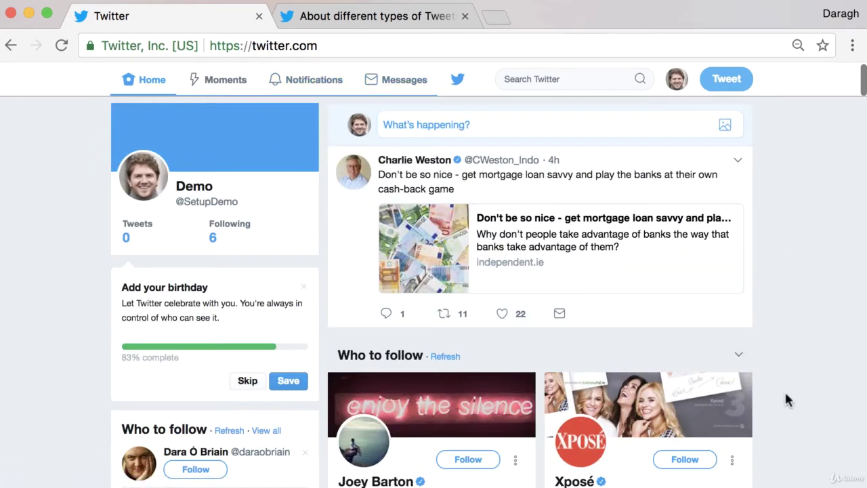
pyautogui.scroll(-5, 495, 316)
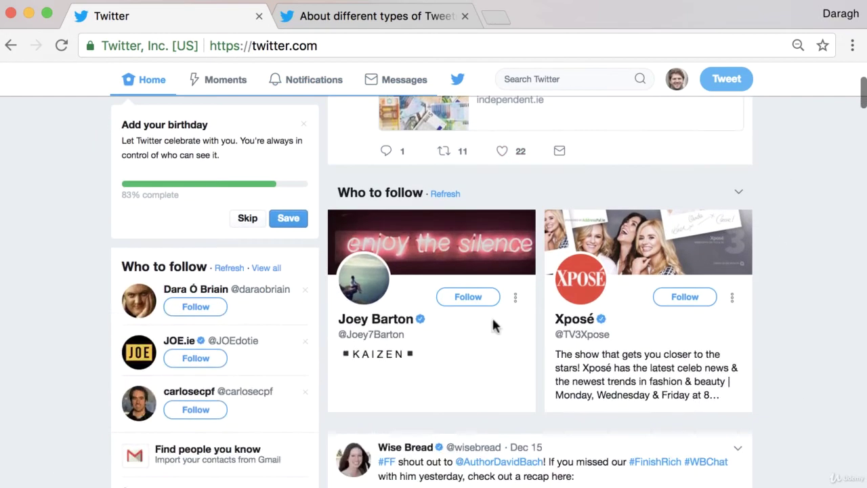
pyautogui.scroll(-5, 495, 326)
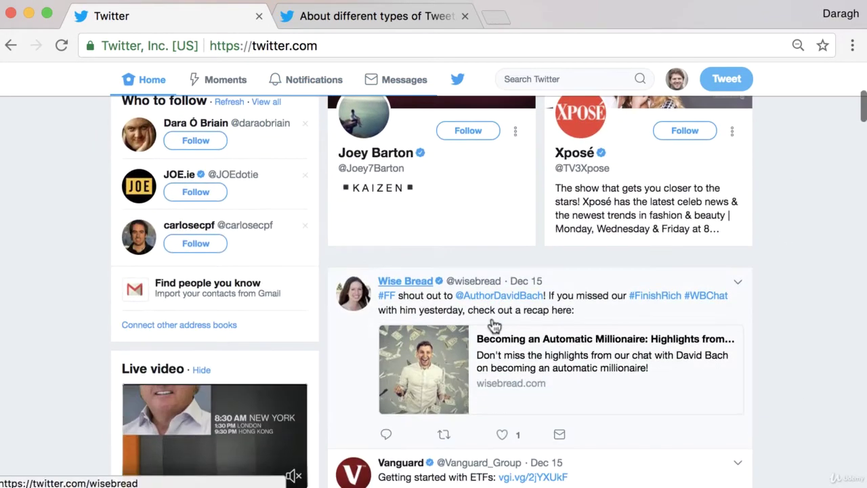
pyautogui.click(376, 21)
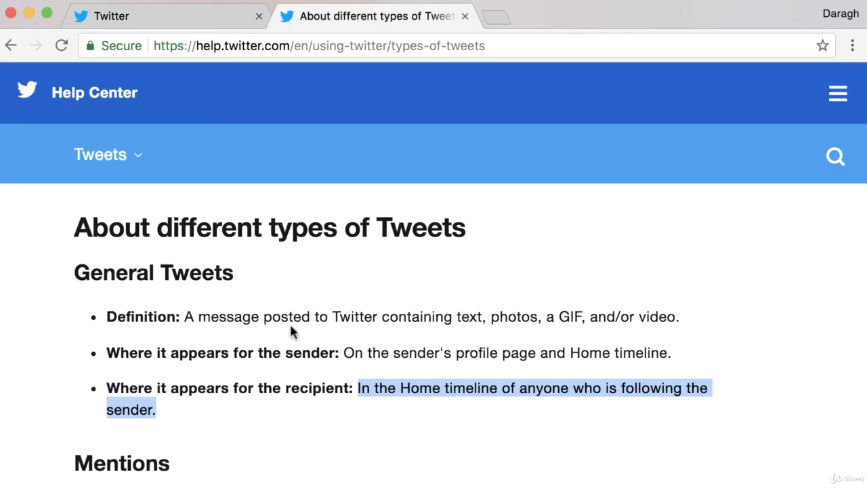
pyautogui.scroll(-5, 291, 327)
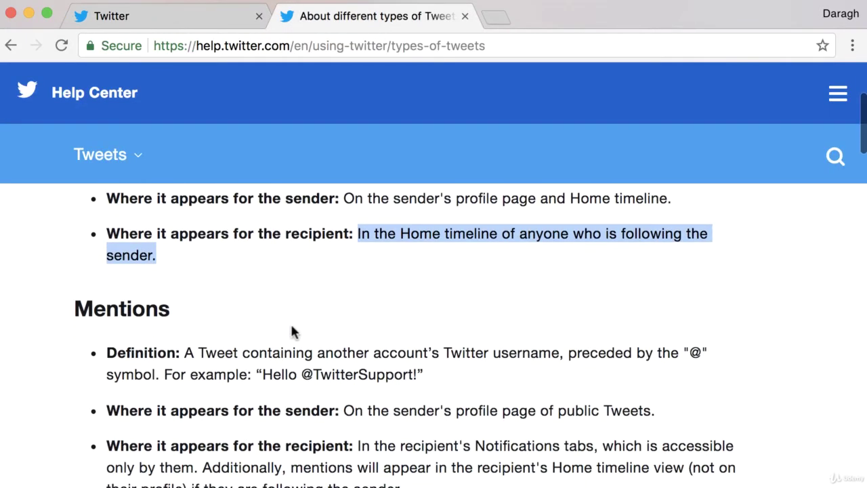
pyautogui.scroll(-2, 275, 328)
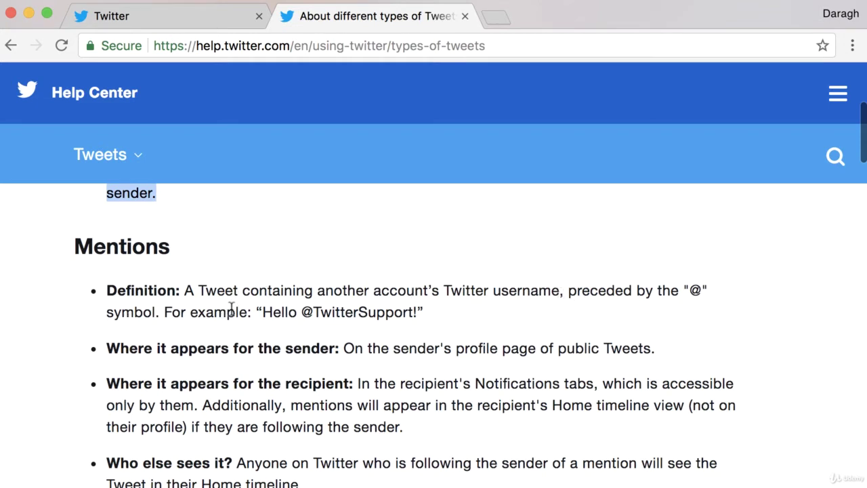
pyautogui.moveTo(264, 313); pyautogui.dragTo(418, 314)
pyautogui.press('super+c')
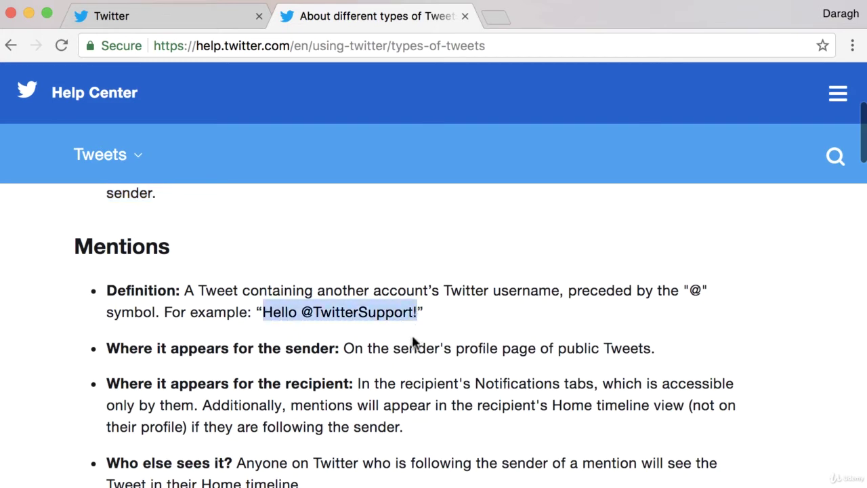
pyautogui.click(203, 20)
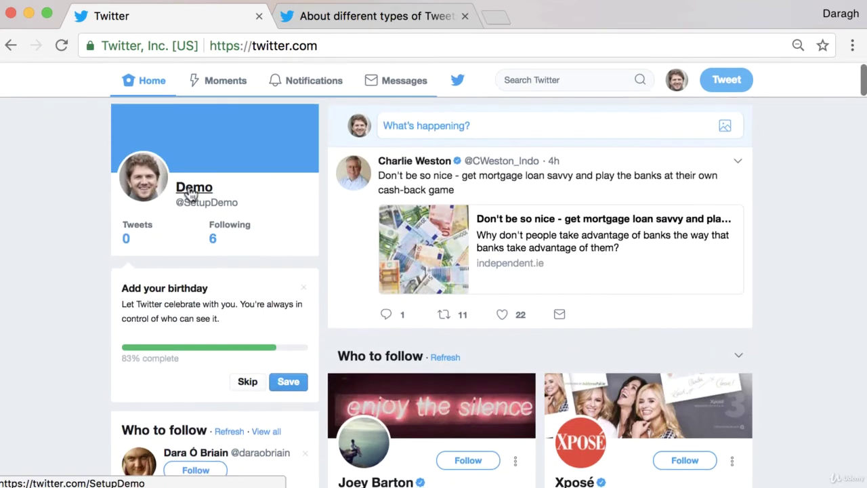
pyautogui.click(231, 201)
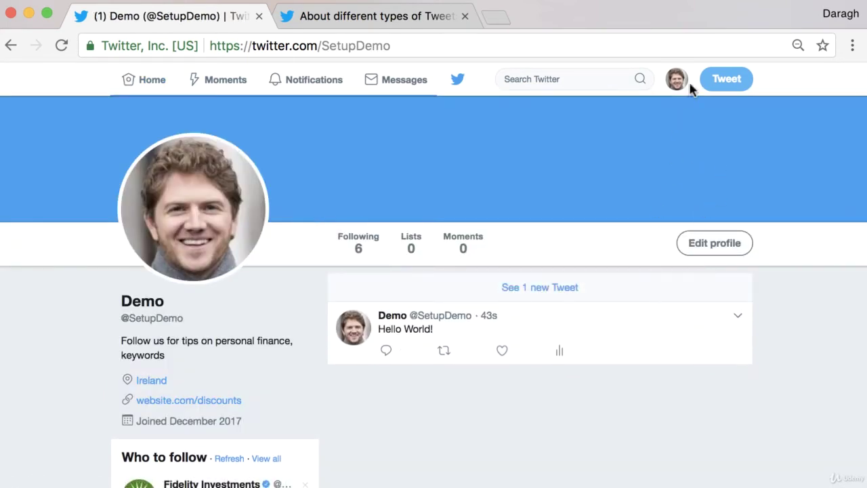
pyautogui.click(727, 82)
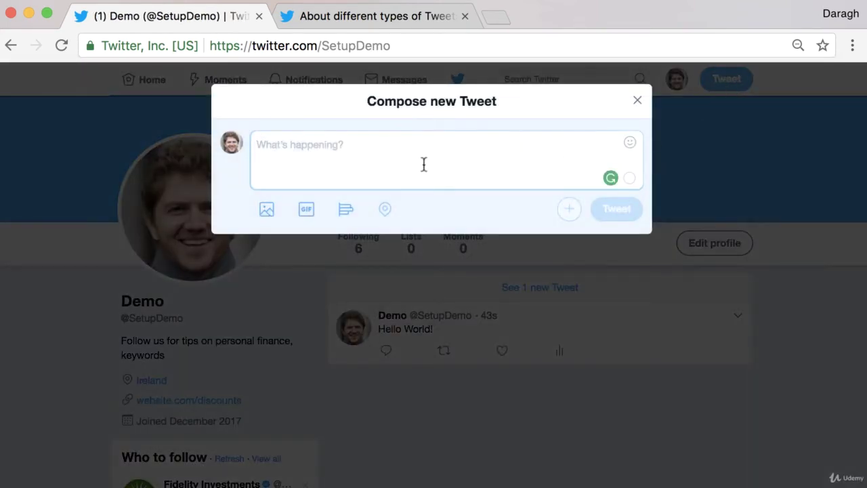
pyautogui.press('super+v')
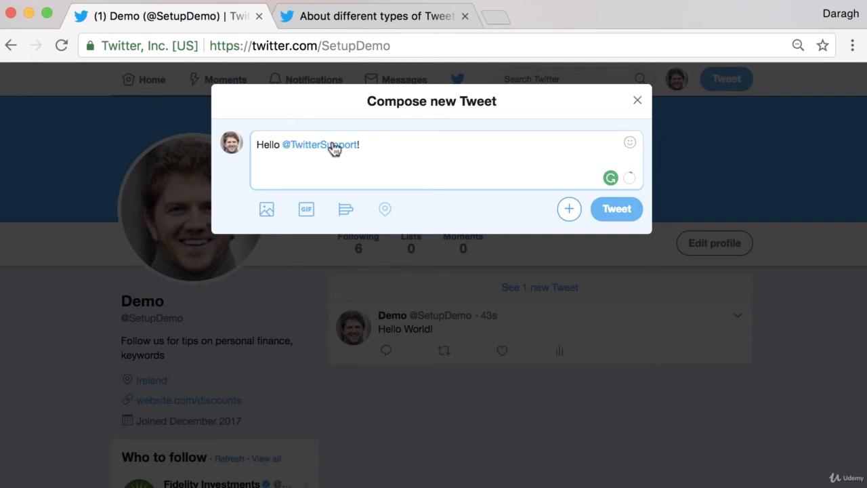
pyautogui.click(618, 211)
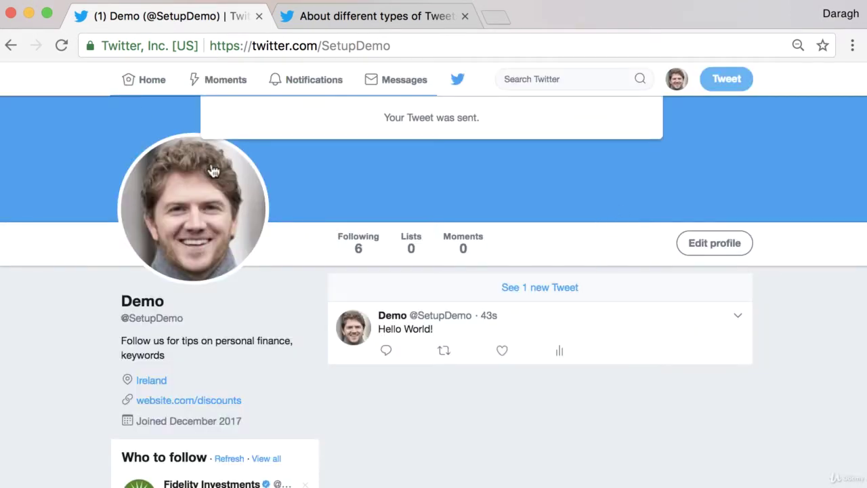
# Reload the demo profile page and compare its tweets with the Help Center's note on where mentions appear for the sender
pyautogui.click(61, 46)
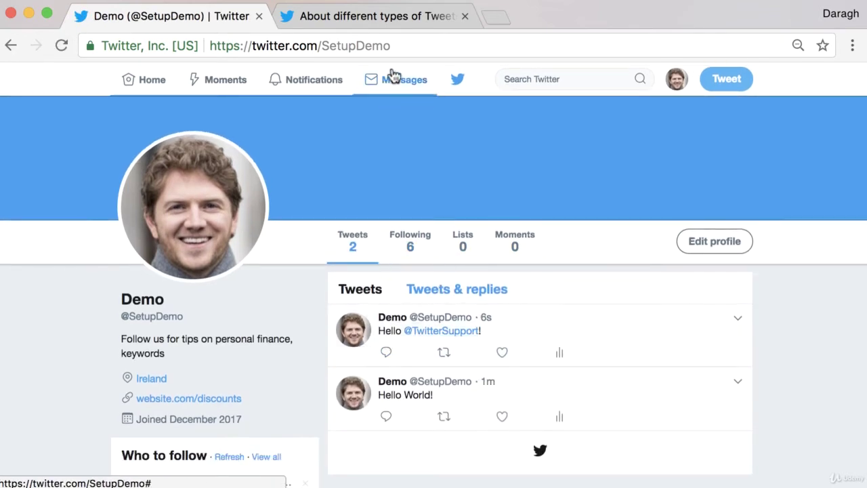
pyautogui.click(380, 19)
pyautogui.scroll(-2, 233, 348)
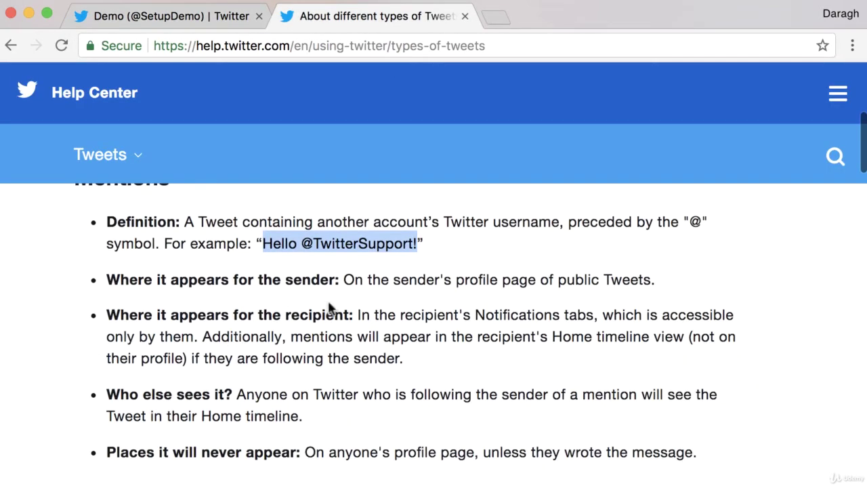
pyautogui.moveTo(343, 280); pyautogui.dragTo(552, 281)
pyautogui.click(169, 16)
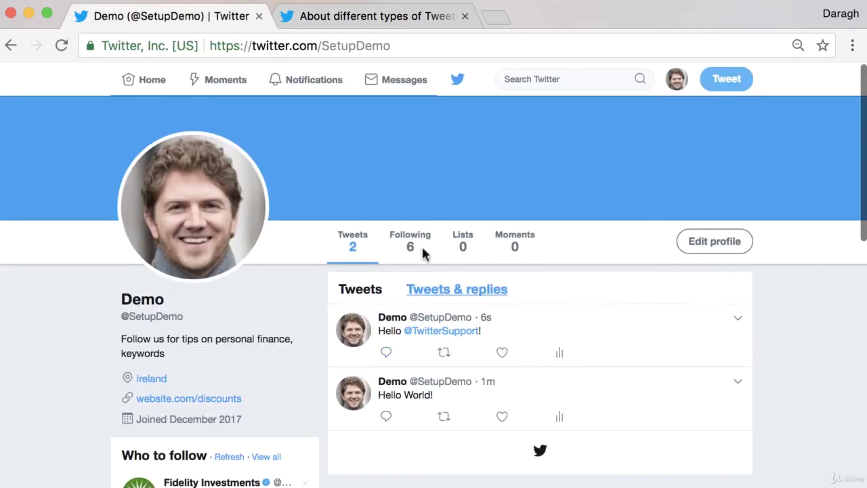
# Read where mentions appear for the recipient in the Help Center article, and view the Mentions page of the demo account's notifications
pyautogui.click(396, 16)
pyautogui.scroll(-2, 311, 292)
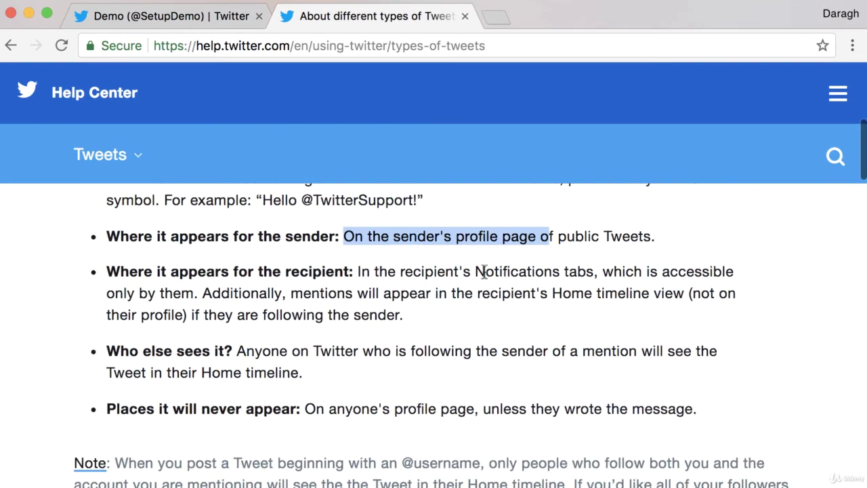
pyautogui.moveTo(483, 271); pyautogui.dragTo(587, 272)
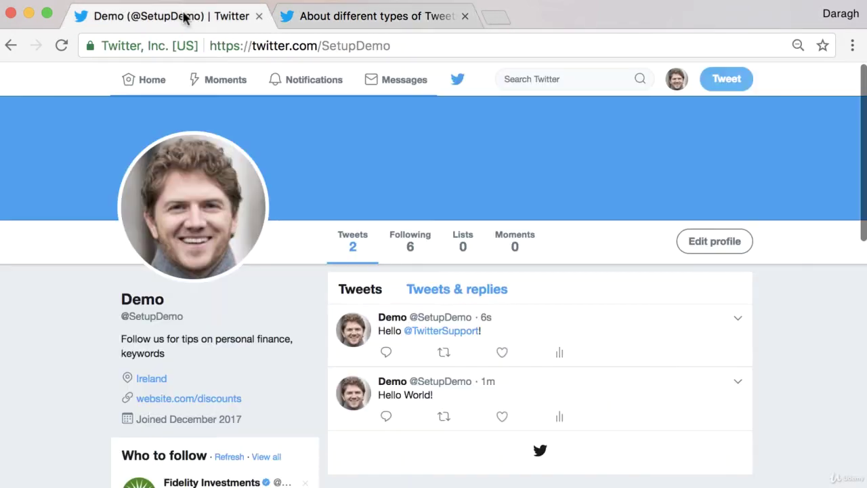
pyautogui.click(186, 17)
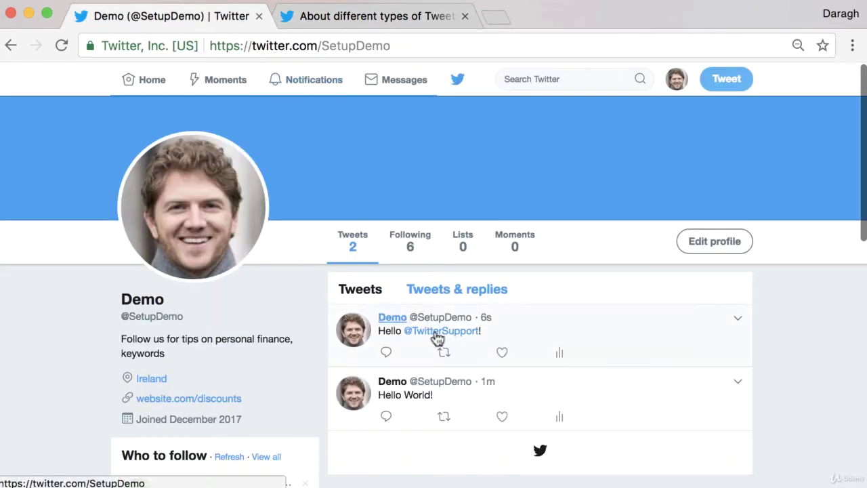
pyautogui.click(288, 81)
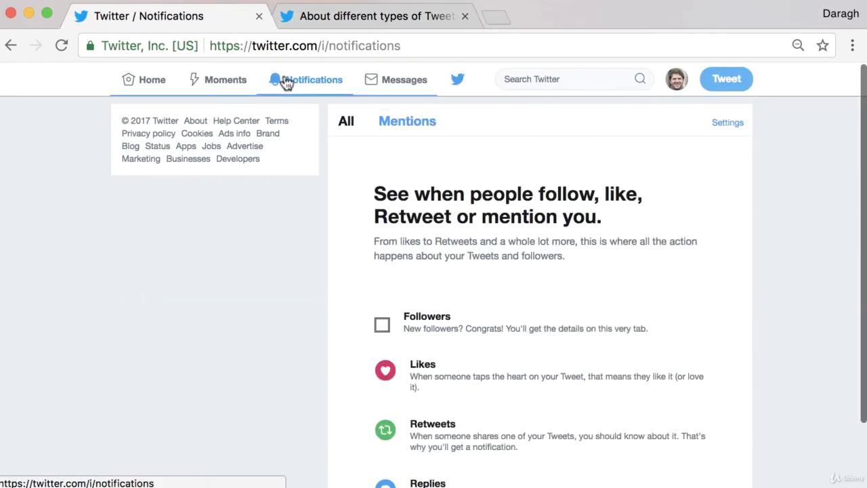
pyautogui.click(426, 128)
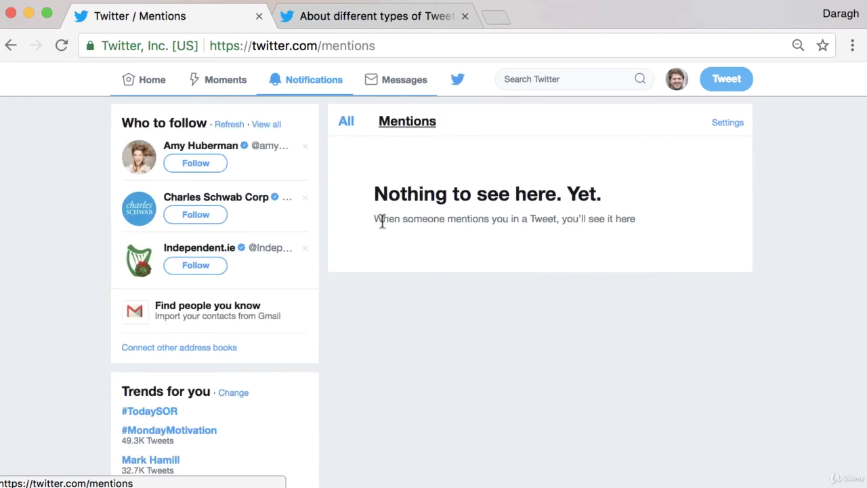
pyautogui.tripleClick(376, 221)
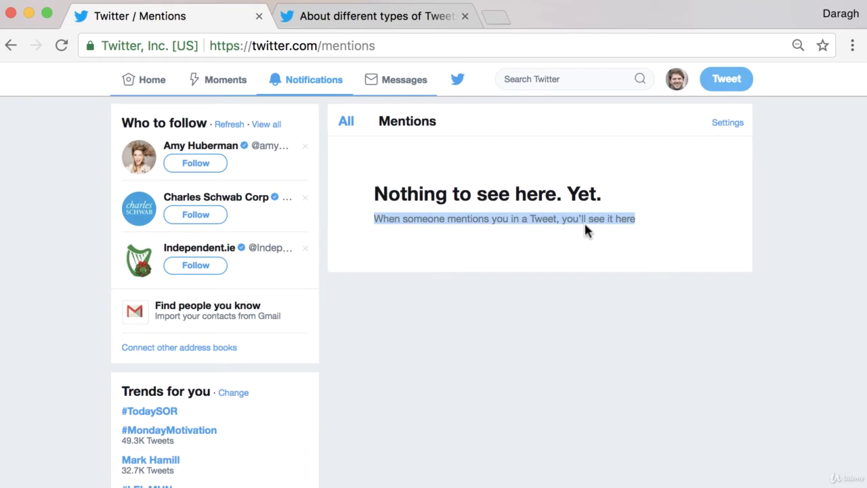
# Read in the Help Center article who else sees a mention and the places it will never appear
pyautogui.click(352, 16)
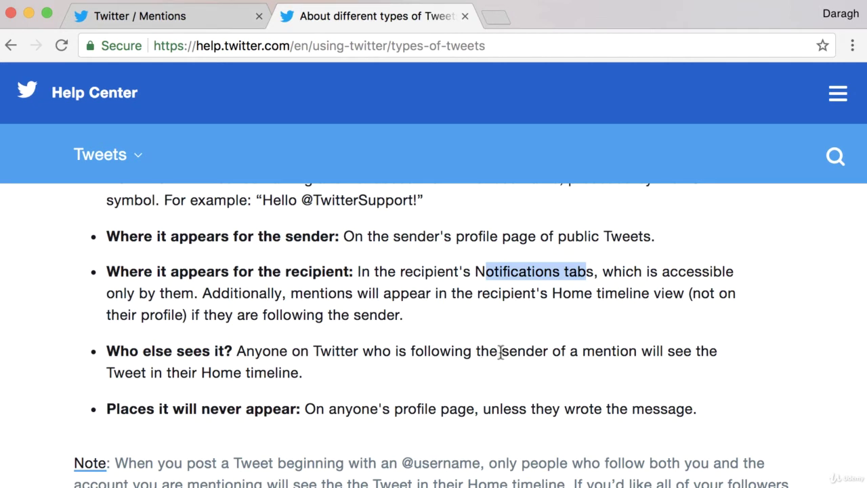
pyautogui.moveTo(501, 352); pyautogui.dragTo(366, 372)
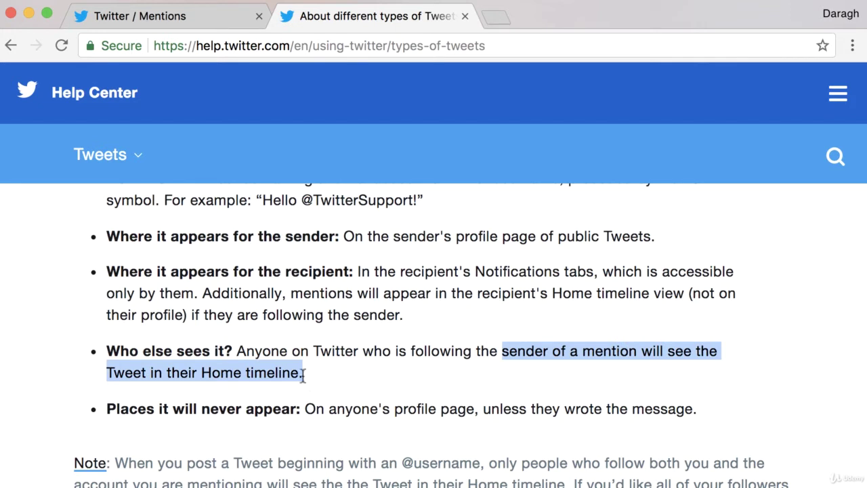
pyautogui.moveTo(304, 411); pyautogui.dragTo(691, 414)
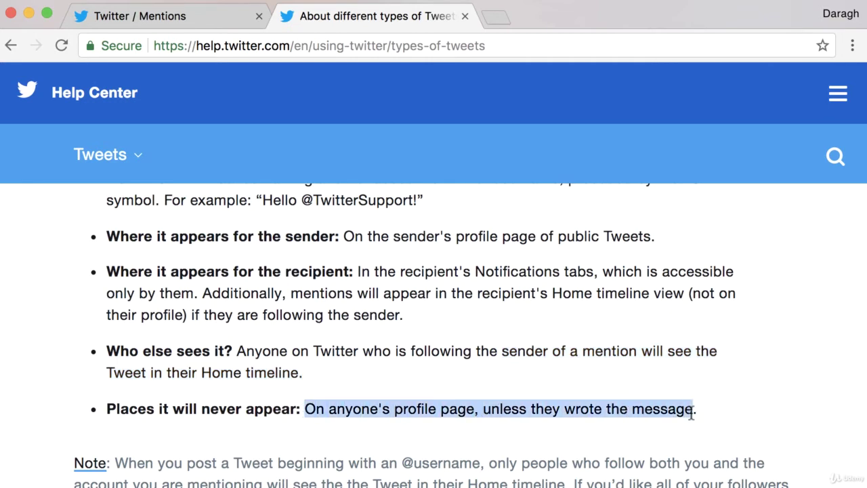
pyautogui.scroll(2, 384, 317)
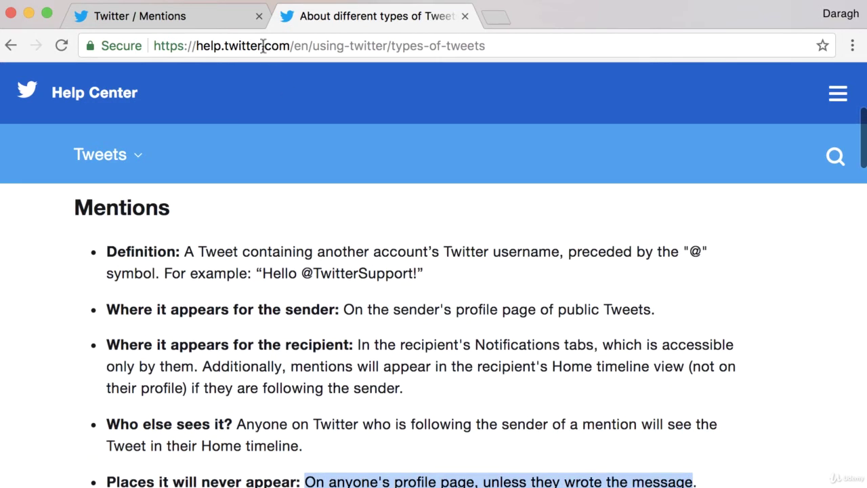
pyautogui.click(198, 19)
pyautogui.click(143, 86)
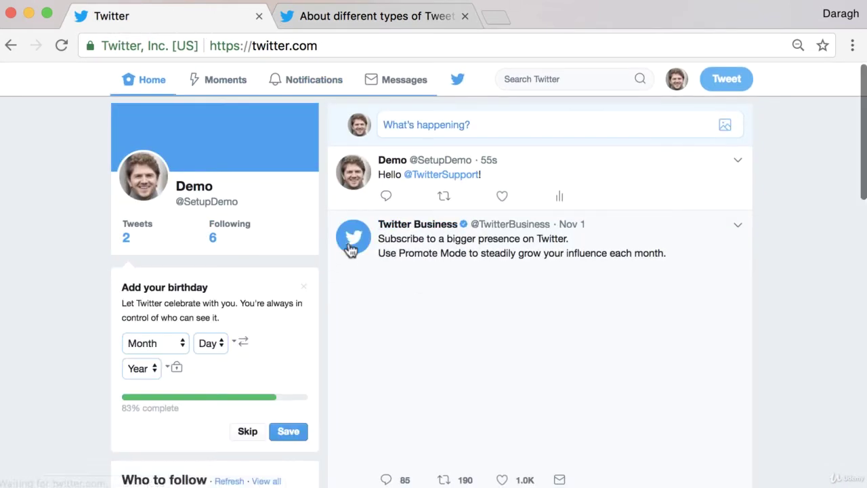
pyautogui.moveTo(437, 182)
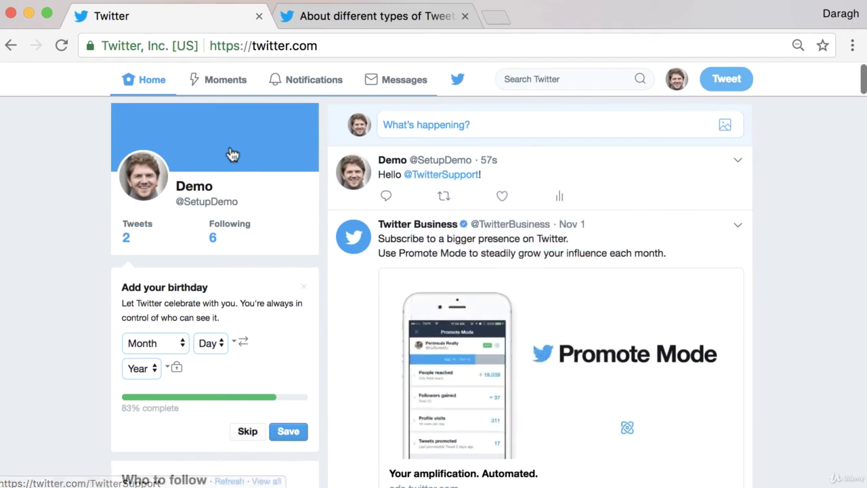
pyautogui.click(289, 82)
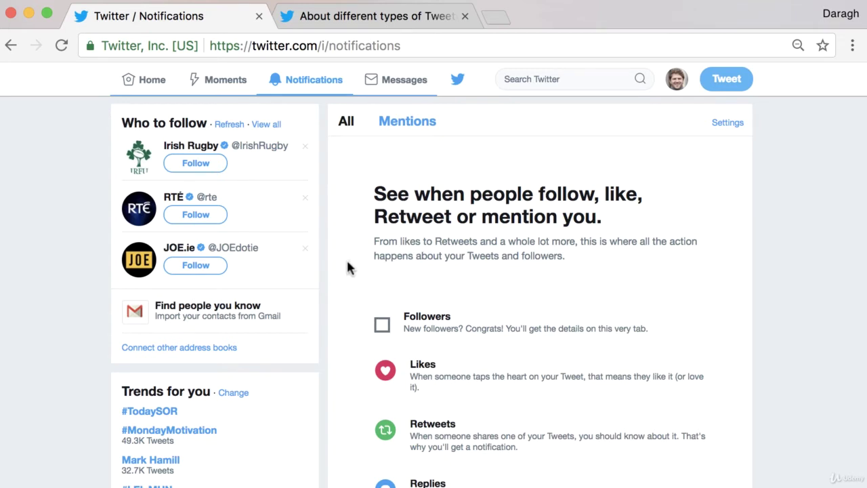
# Read the note under Mentions and the Replies section's explanation of where replies appear for the recipient in the Help Center article
pyautogui.click(358, 21)
pyautogui.scroll(-1, 305, 294)
pyautogui.scroll(1, 406, 339)
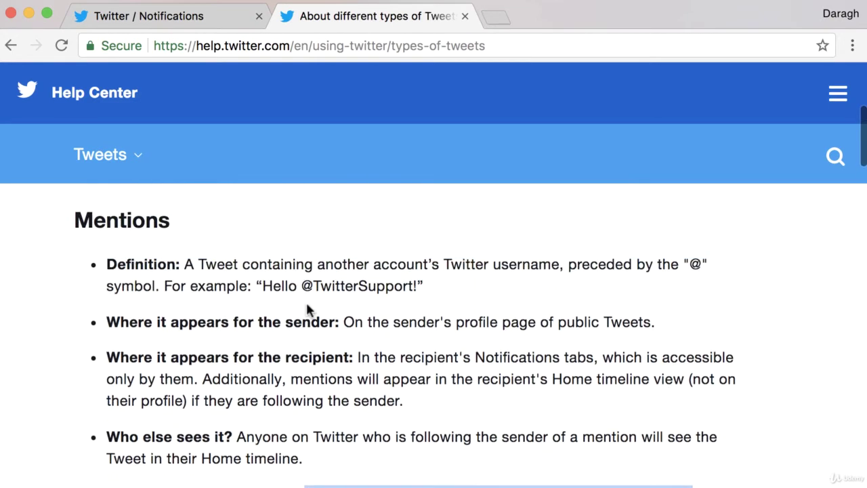
pyautogui.scroll(-2, 306, 310)
pyautogui.scroll(-1, 305, 301)
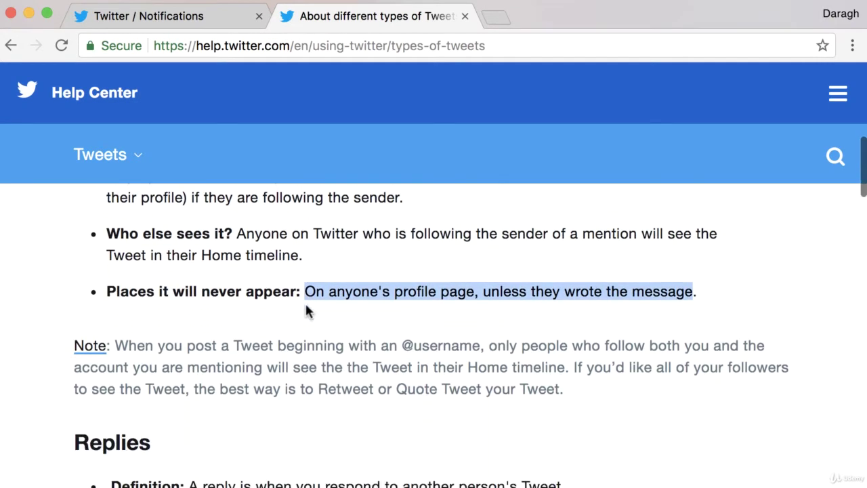
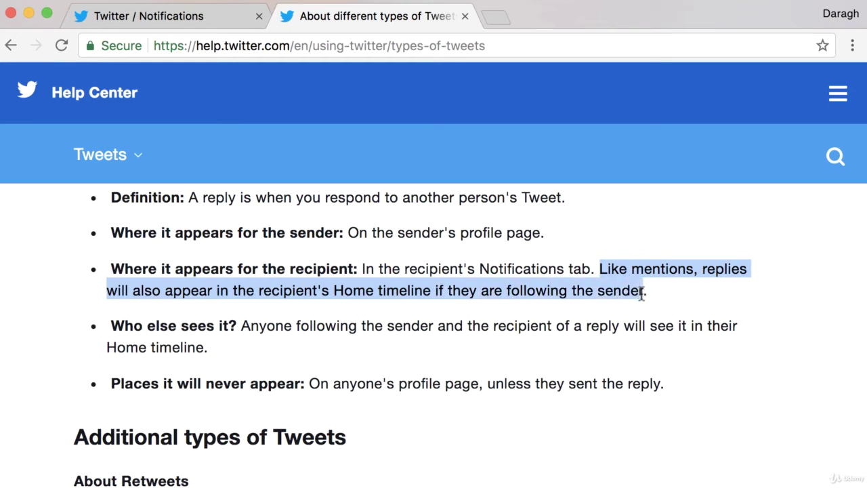
pyautogui.click(437, 299)
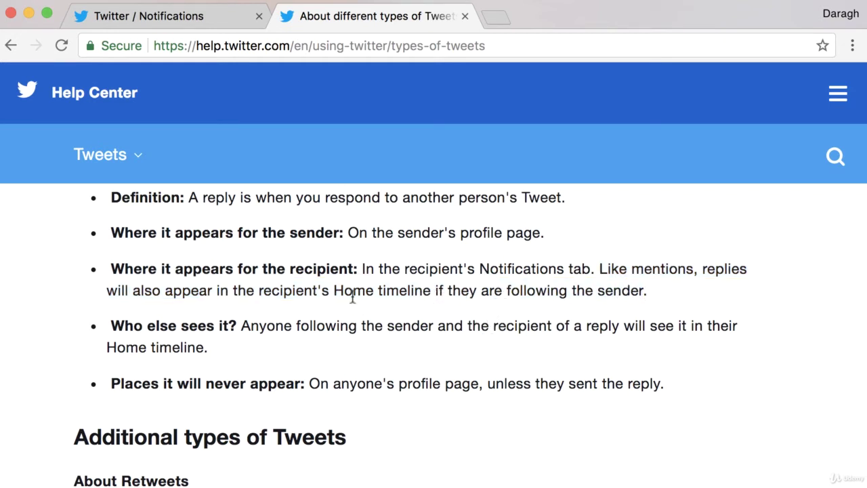
pyautogui.moveTo(334, 290); pyautogui.dragTo(430, 288)
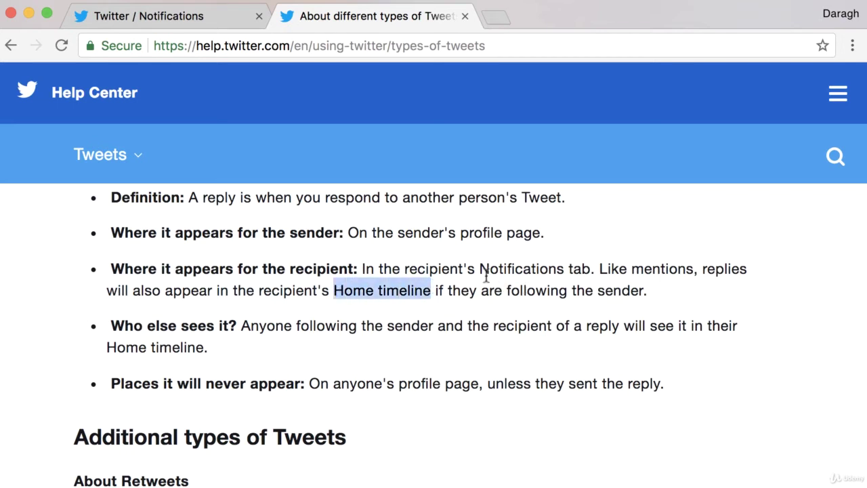
pyautogui.moveTo(480, 269); pyautogui.dragTo(593, 270)
# Reply "Great article!" to the tweet about getting mortgage loan savvy in the demo account's Home timeline
pyautogui.click(218, 21)
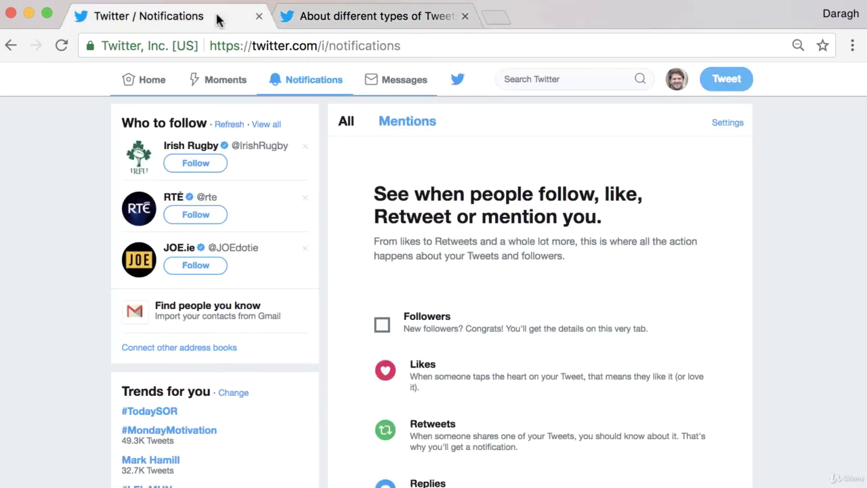
pyautogui.click(153, 82)
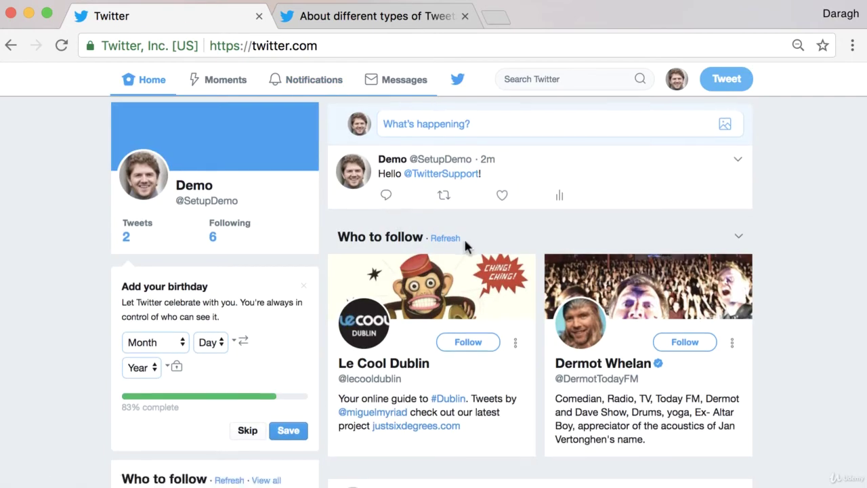
pyautogui.scroll(-5, 466, 246)
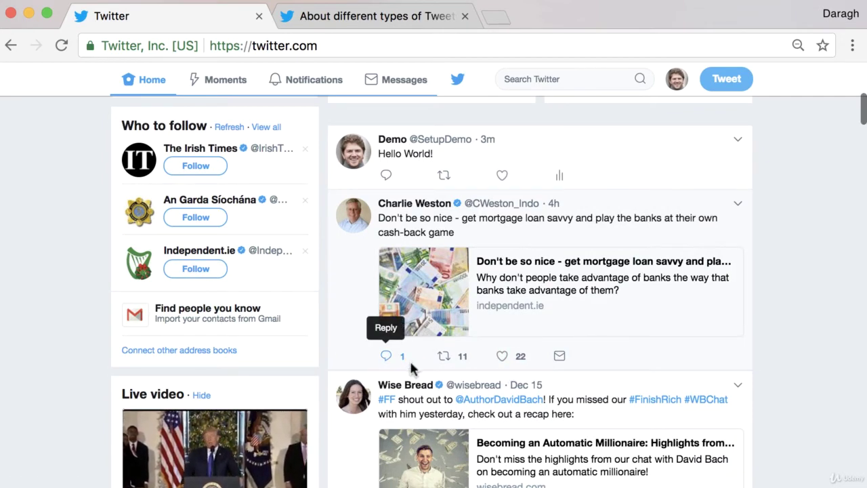
pyautogui.click(386, 357)
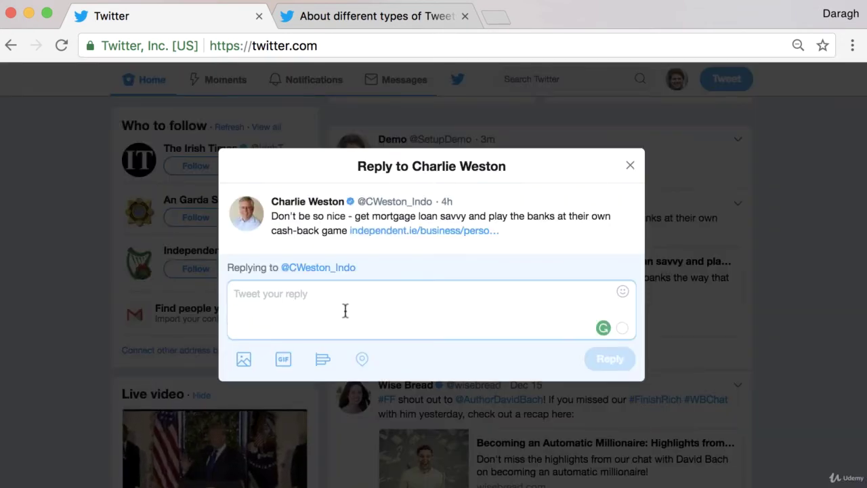
pyautogui.write('Very')
pyautogui.press('BackSpace')
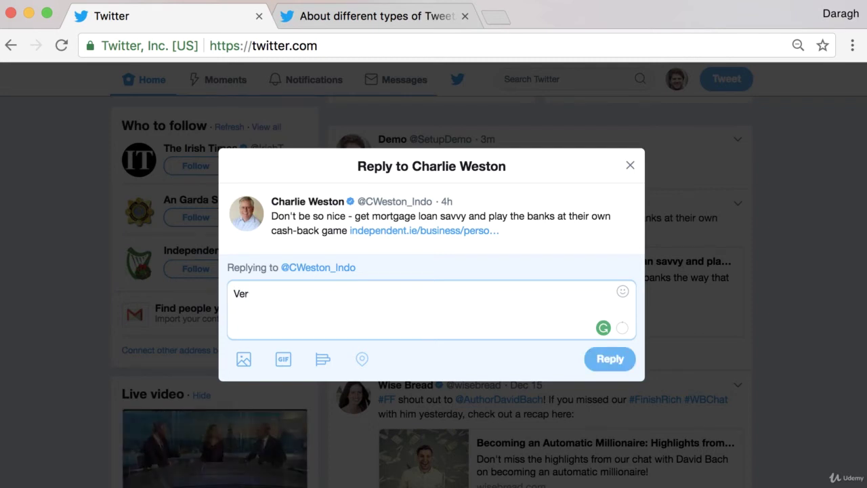
pyautogui.press('BackSpace')
pyautogui.write('G')
pyautogui.write('ea')
pyautogui.press('BackSpace')
pyautogui.press('BackSpace')
pyautogui.write('rat')
pyautogui.press('BackSpace')
pyautogui.press('BackSpace')
pyautogui.write('eat article!')
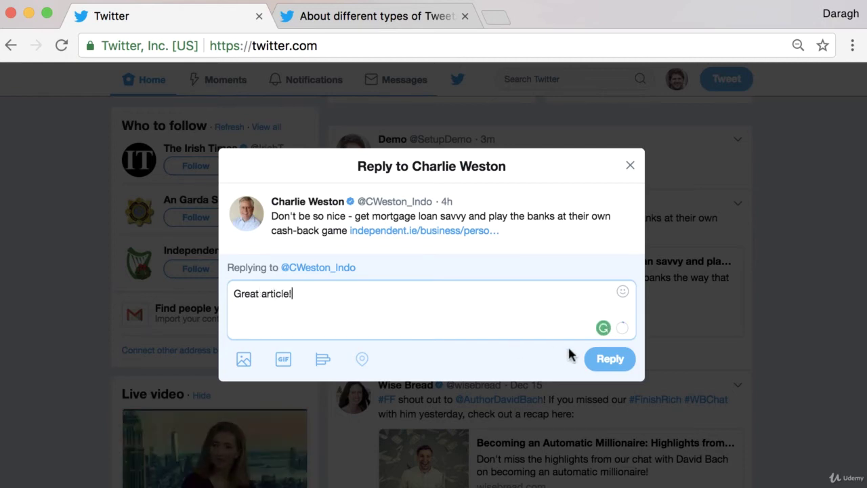
pyautogui.click(603, 359)
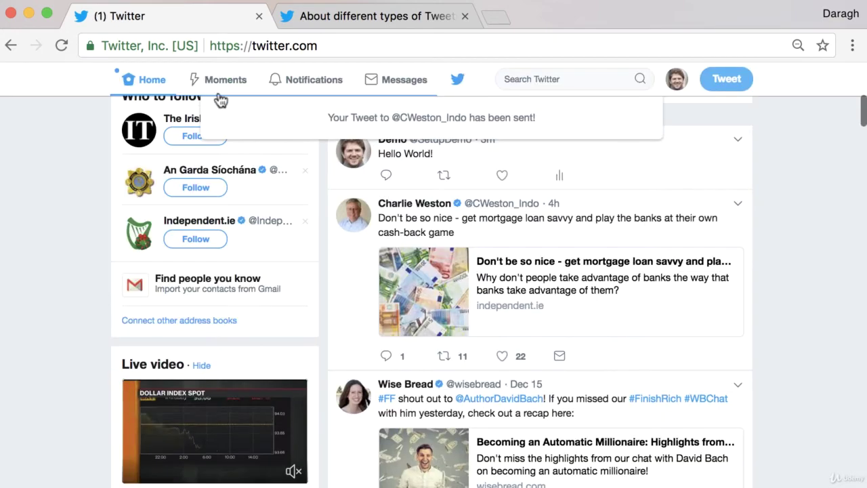
# Check the "Great article!" reply under the demo profile's Tweets & replies and in the Home timeline
pyautogui.click(149, 86)
pyautogui.click(192, 194)
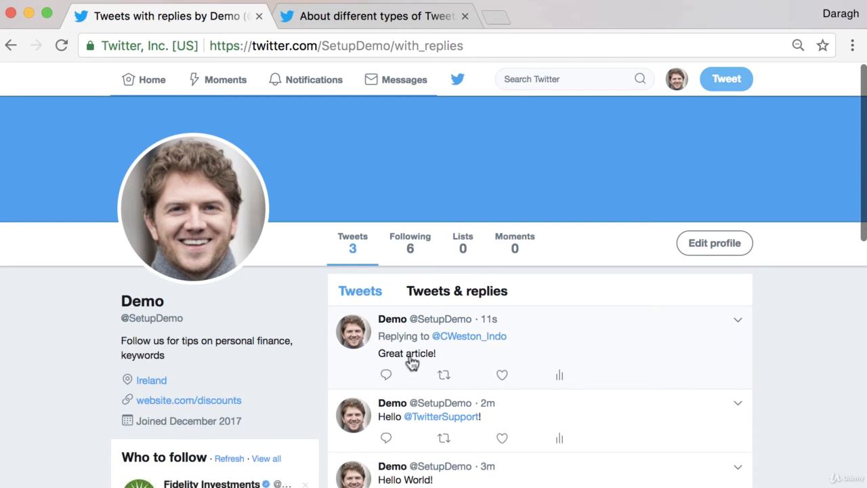
pyautogui.click(153, 85)
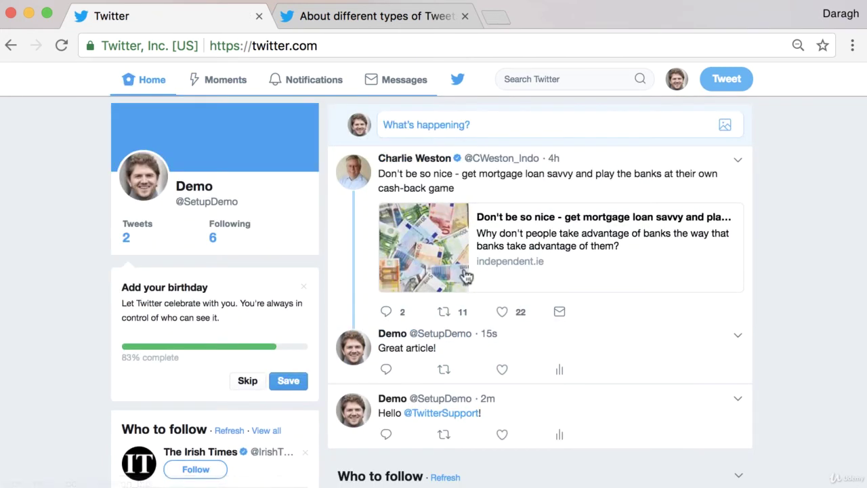
# Read the Help Center's About Retweets section, and retweet the mortgage loan article tweet from the Home timeline without a comment
pyautogui.click(389, 26)
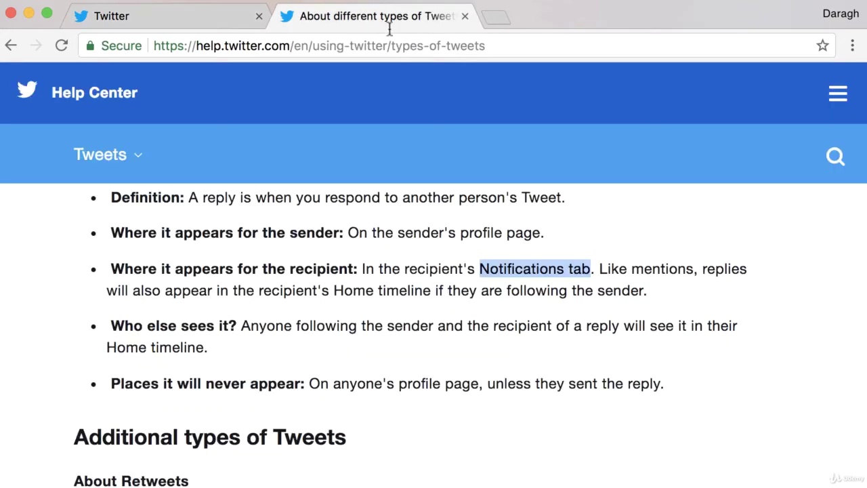
pyautogui.scroll(-5, 293, 315)
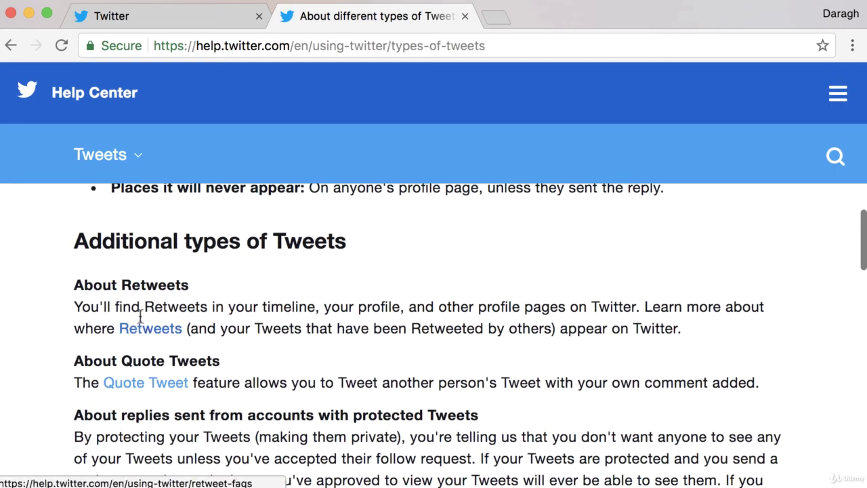
pyautogui.click(186, 23)
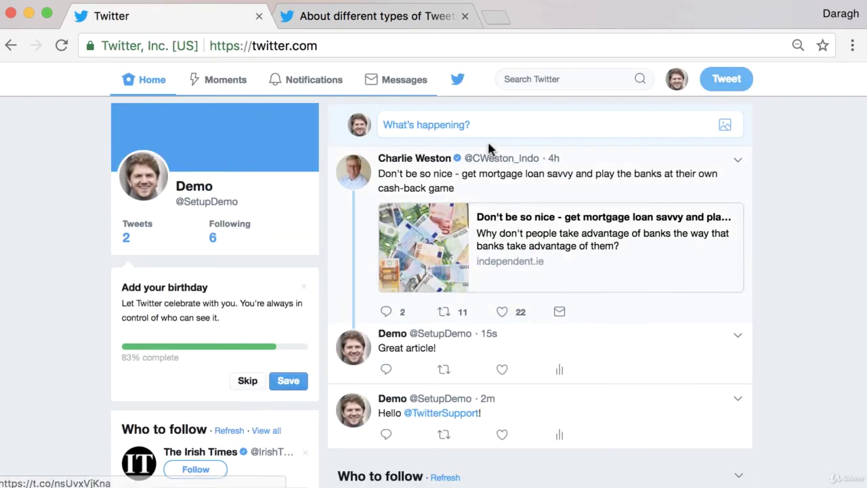
pyautogui.click(444, 313)
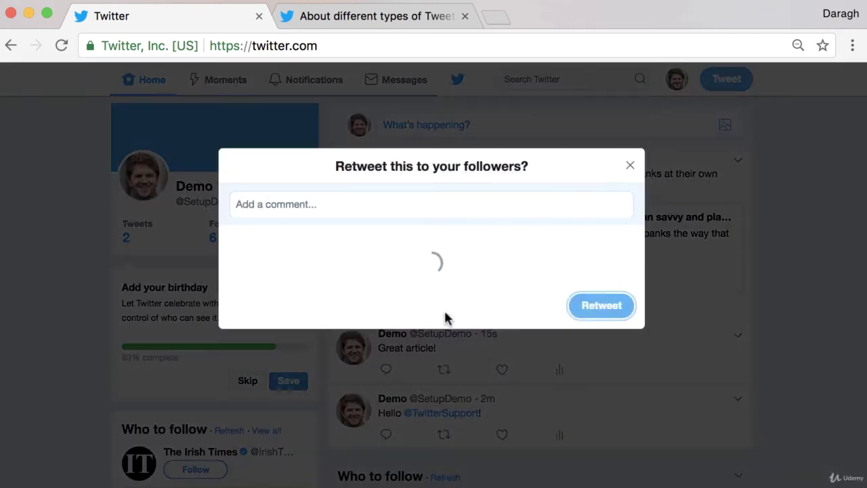
pyautogui.click(601, 310)
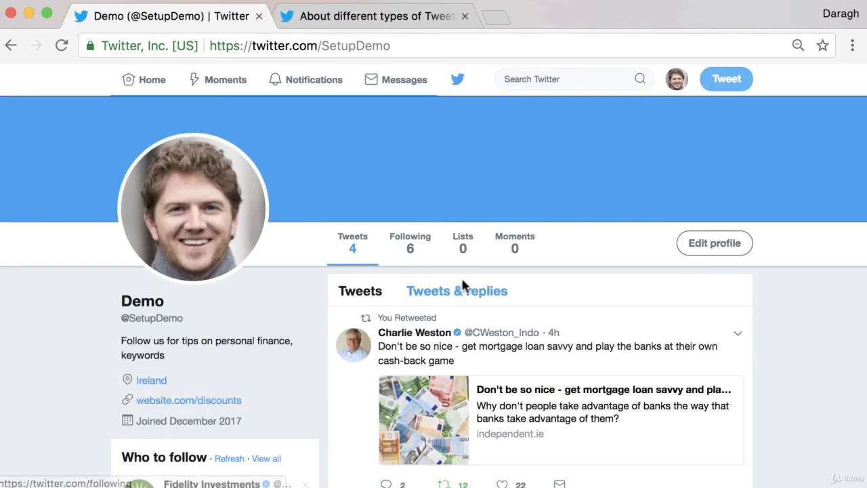
# Check the retweet on the demo profile, and open the Help Center article about Retweets in a separate browser tab
pyautogui.scroll(-3, 459, 284)
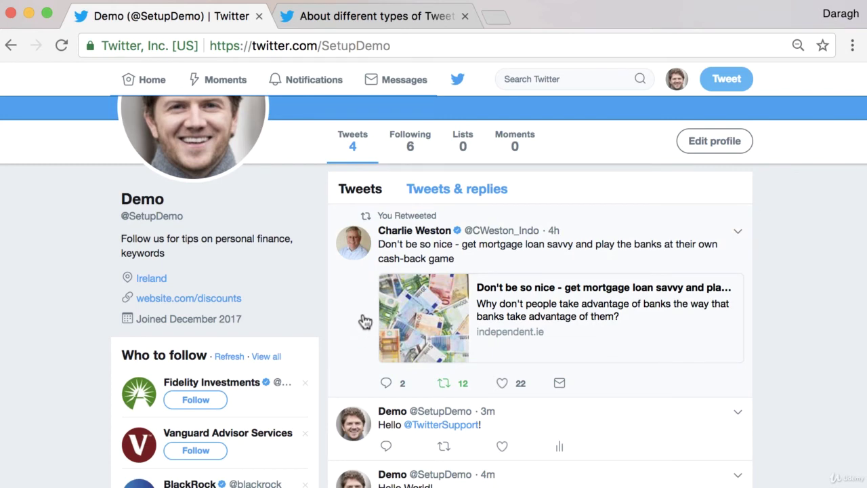
pyautogui.click(352, 16)
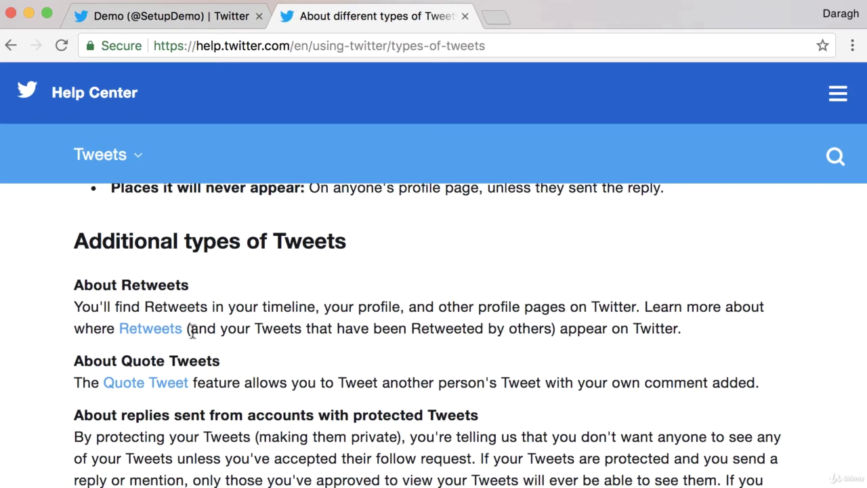
pyautogui.rightClick(163, 332)
pyautogui.click(203, 340)
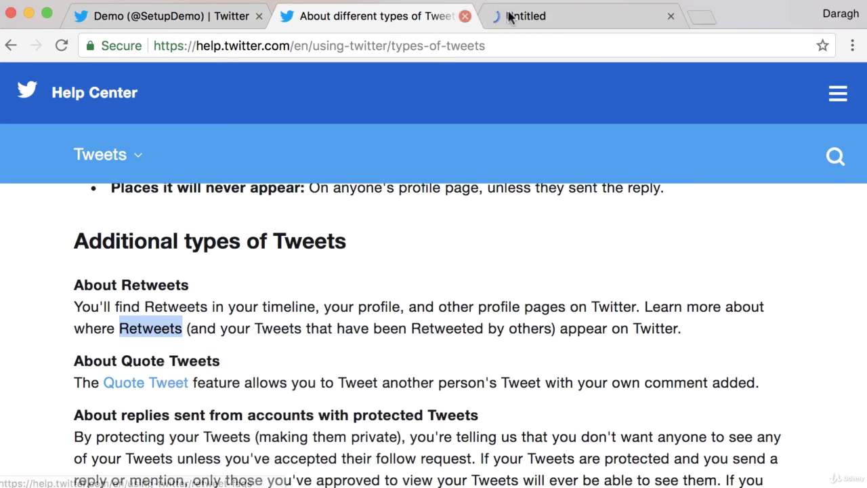
pyautogui.click(613, 16)
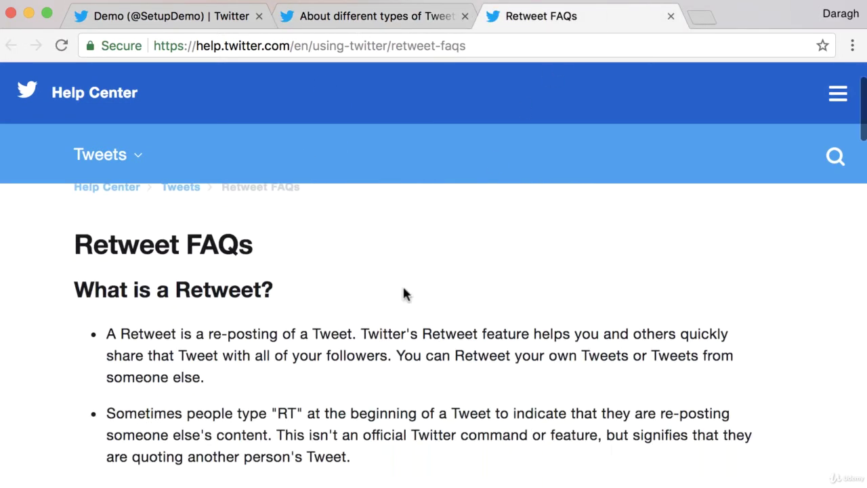
# Highlight and read the Retweet FAQs' definition of a Retweet and how it helps share a tweet with followers
pyautogui.scroll(-2, 258, 288)
pyautogui.moveTo(108, 273); pyautogui.dragTo(334, 273)
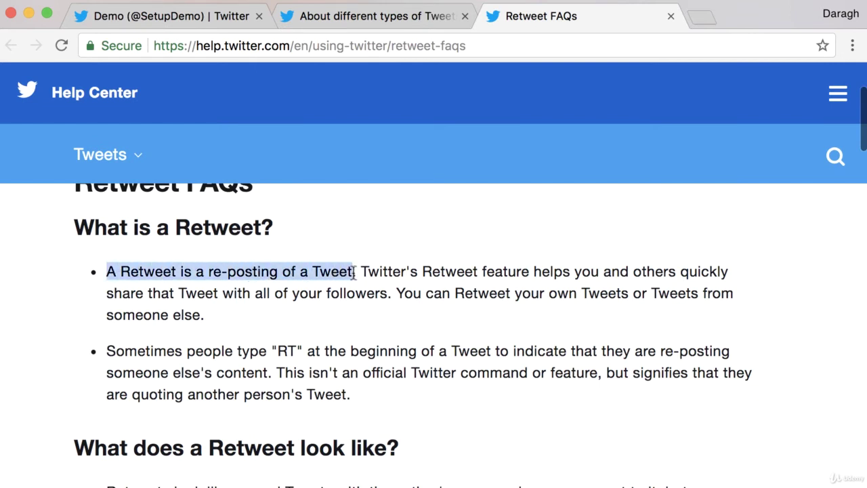
pyautogui.click(399, 273)
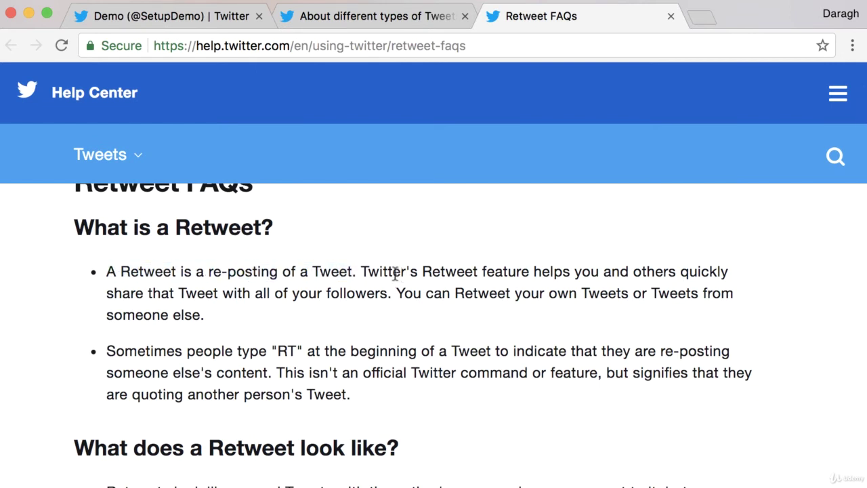
pyautogui.moveTo(534, 272); pyautogui.dragTo(407, 292)
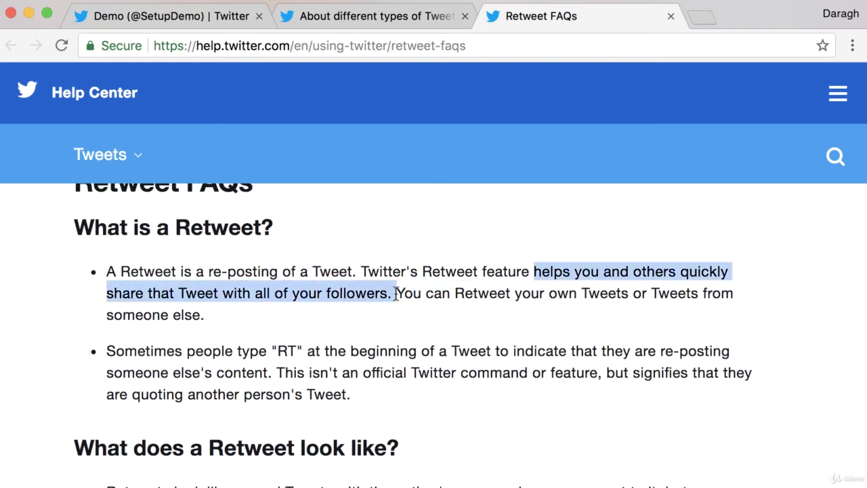
# Read what a Retweet looks like and where Tweets Retweeted by other people appear in the Retweet FAQs
pyautogui.scroll(-5, 373, 291)
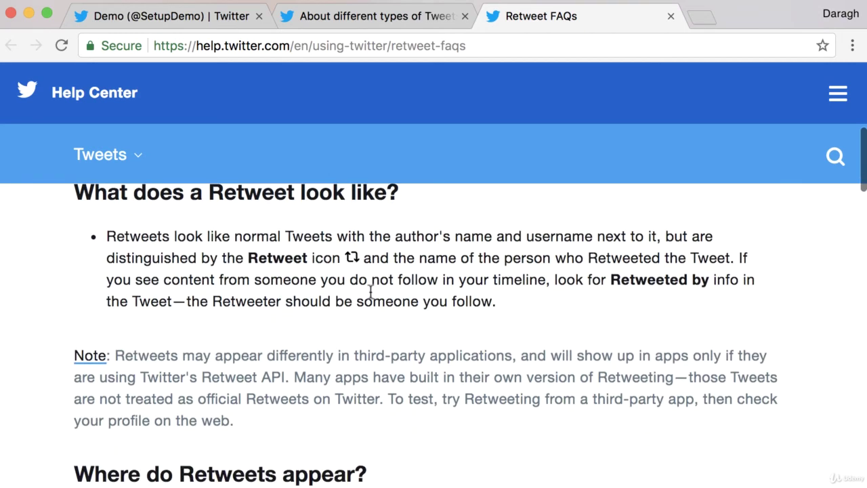
pyautogui.scroll(-5, 371, 291)
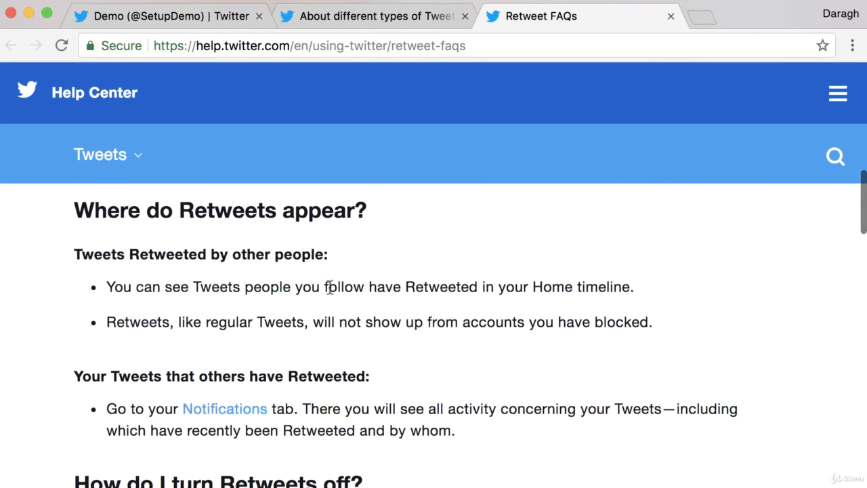
pyautogui.moveTo(533, 287); pyautogui.dragTo(629, 287)
pyautogui.click(628, 287)
# Read where to find one's own tweets that others have Retweeted, and check the demo account's Notifications
pyautogui.scroll(-1, 274, 343)
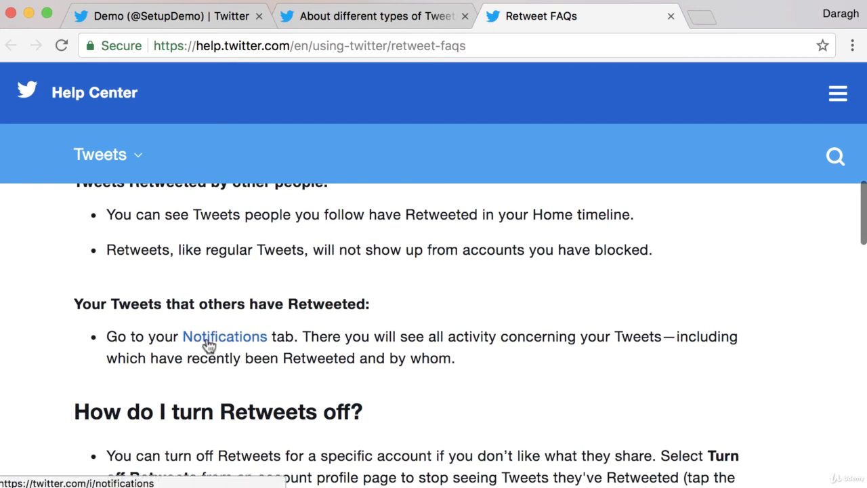
pyautogui.click(233, 17)
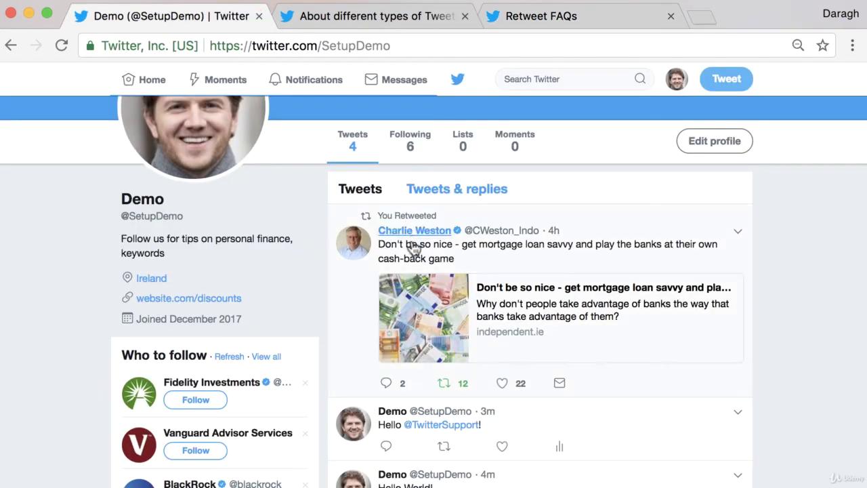
pyautogui.click(283, 84)
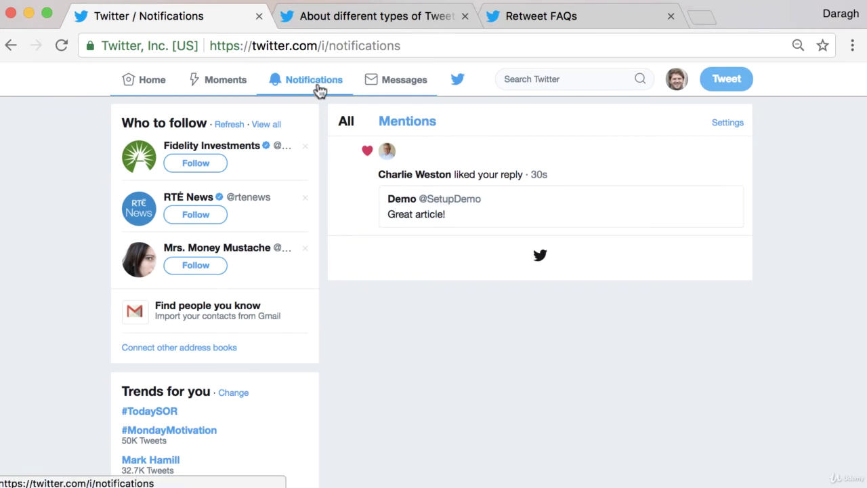
# Search the Help Center for "direct messages"
pyautogui.click(382, 23)
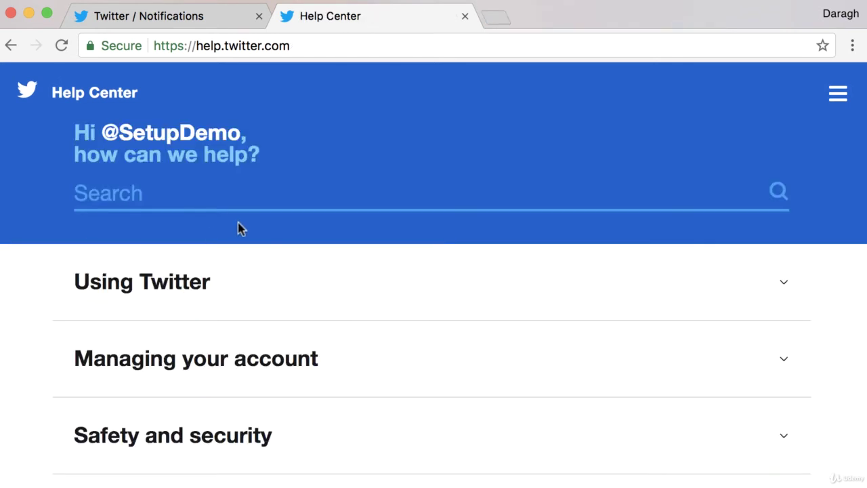
pyautogui.click(204, 194)
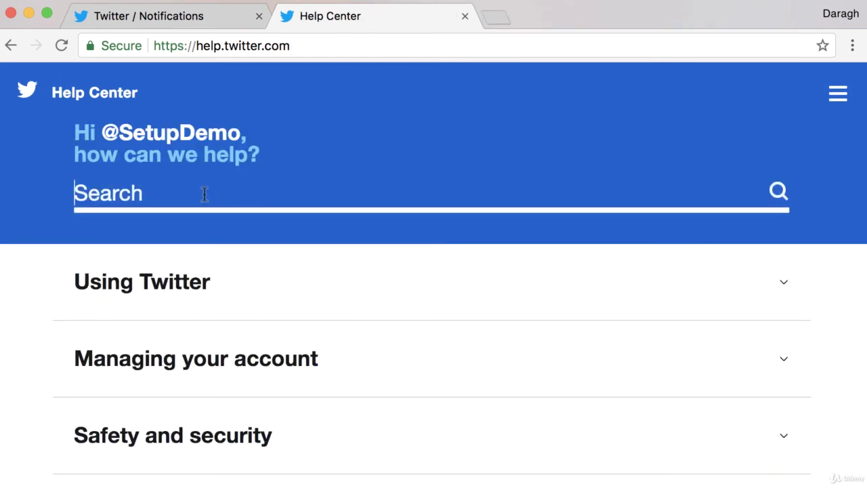
pyautogui.write('direct me')
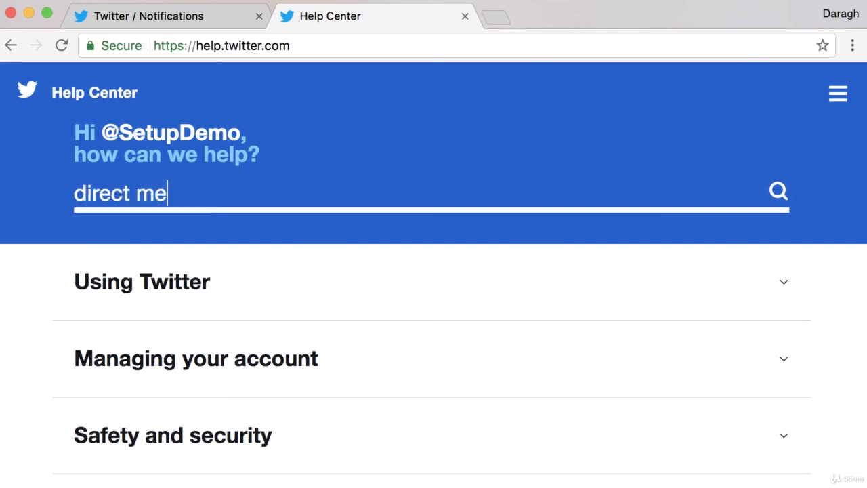
pyautogui.write('ssage')
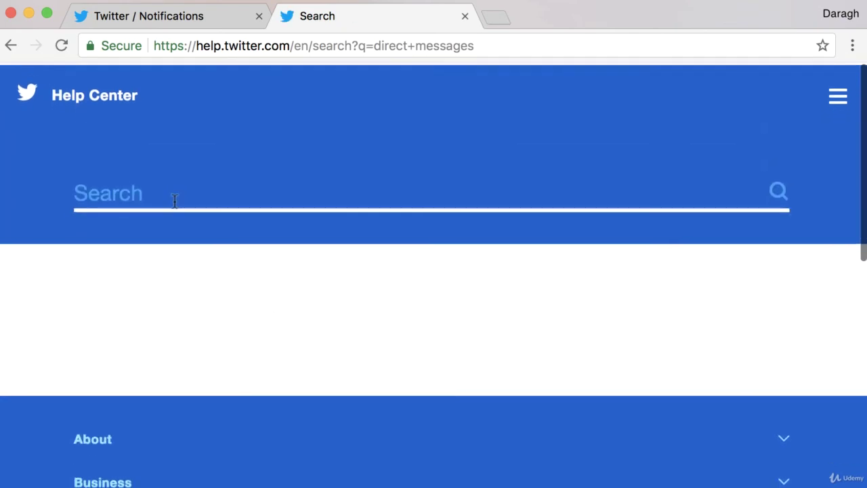
pyautogui.click(174, 199)
pyautogui.write('direct m')
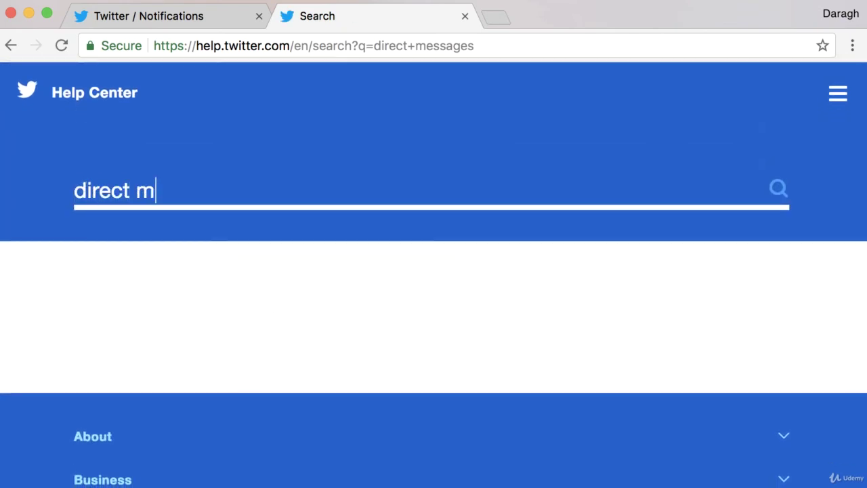
pyautogui.write('essages')
pyautogui.press('Return')
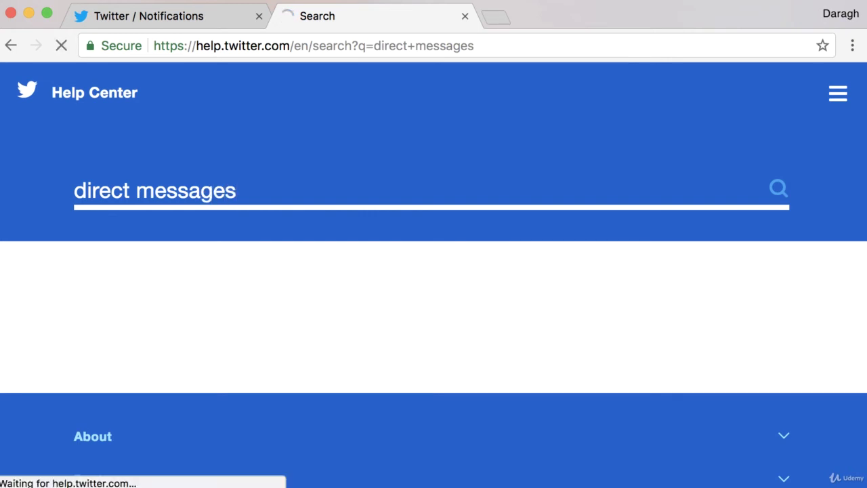
# Open the About Direct Messages article from the search results and read its introductory paragraph
pyautogui.scroll(-3, 271, 332)
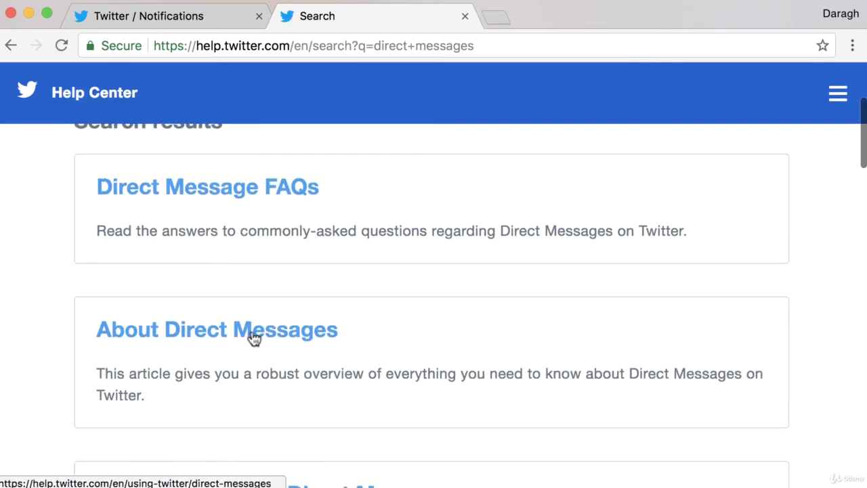
pyautogui.click(254, 336)
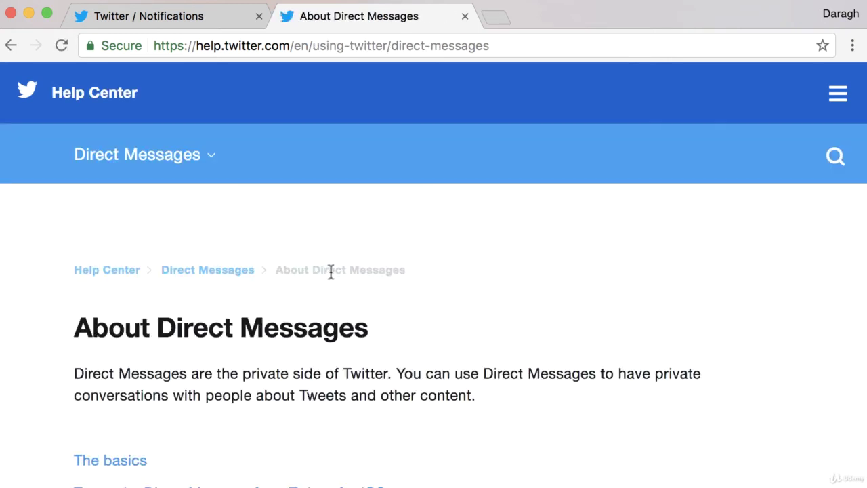
pyautogui.scroll(-4, 331, 271)
pyautogui.scroll(1, 330, 274)
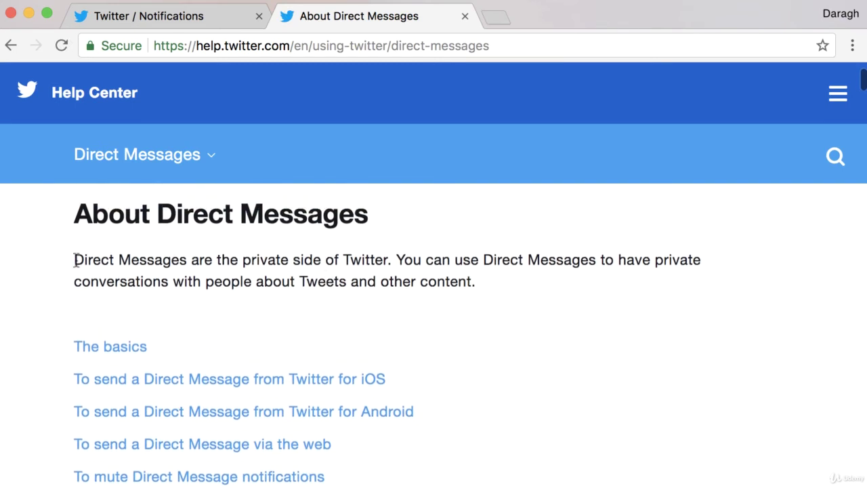
pyautogui.moveTo(74, 261); pyautogui.dragTo(396, 265)
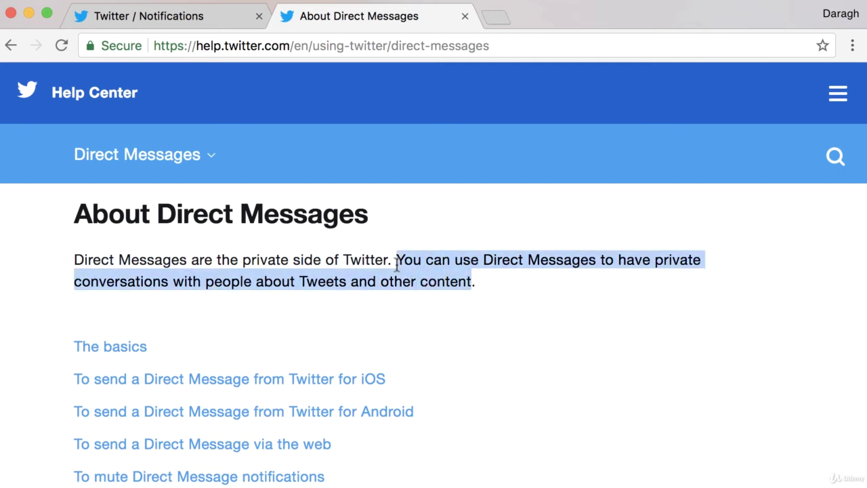
# Open the profile of the mortgage article tweet's author from the demo account's Home timeline and look through it
pyautogui.click(171, 17)
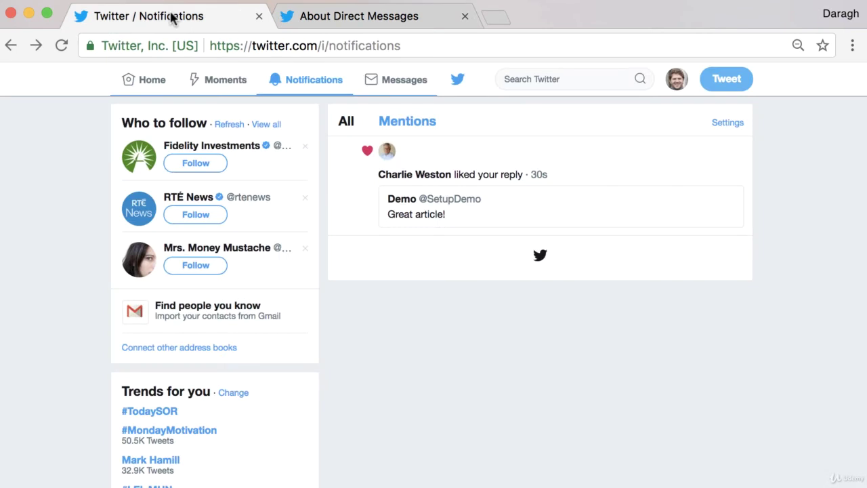
pyautogui.click(144, 84)
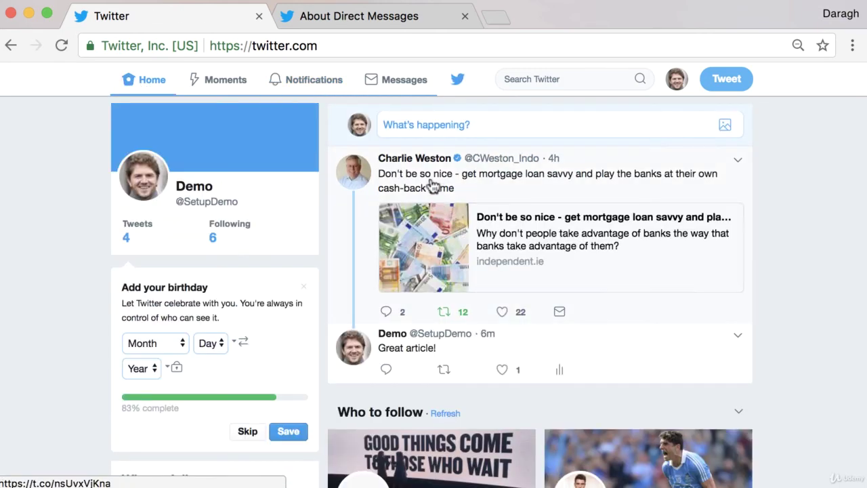
pyautogui.click(415, 160)
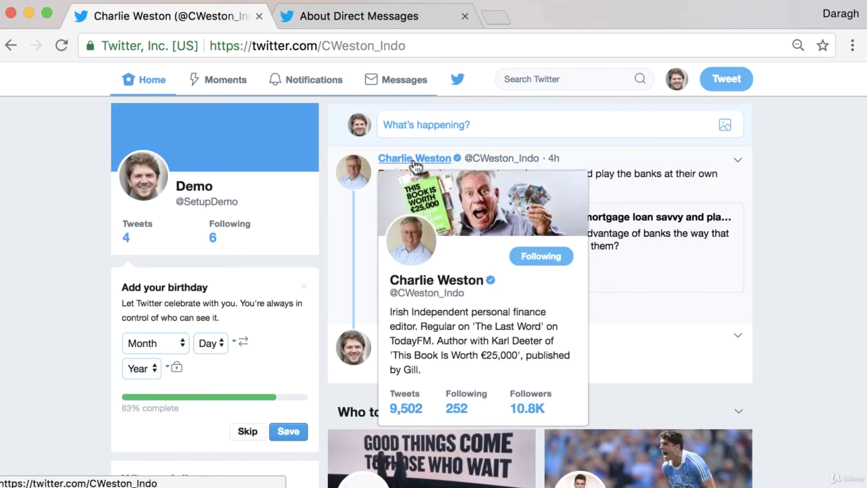
pyautogui.scroll(-5, 222, 271)
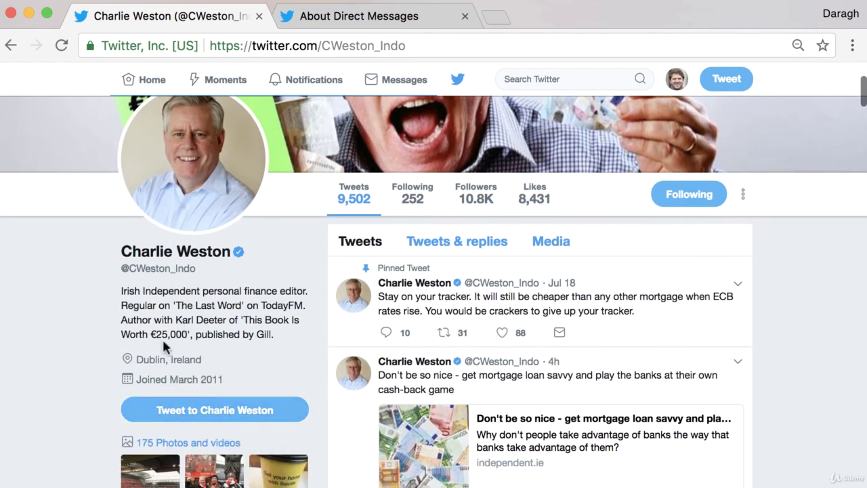
pyautogui.scroll(-1, 163, 337)
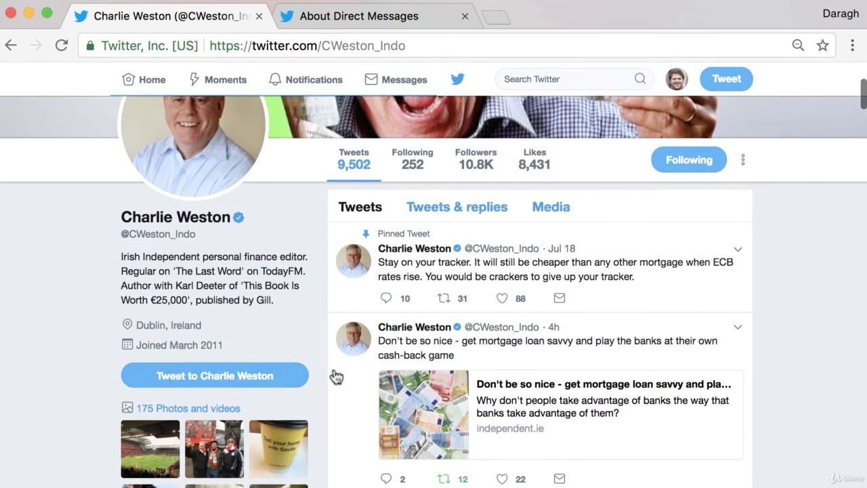
pyautogui.scroll(-5, 571, 424)
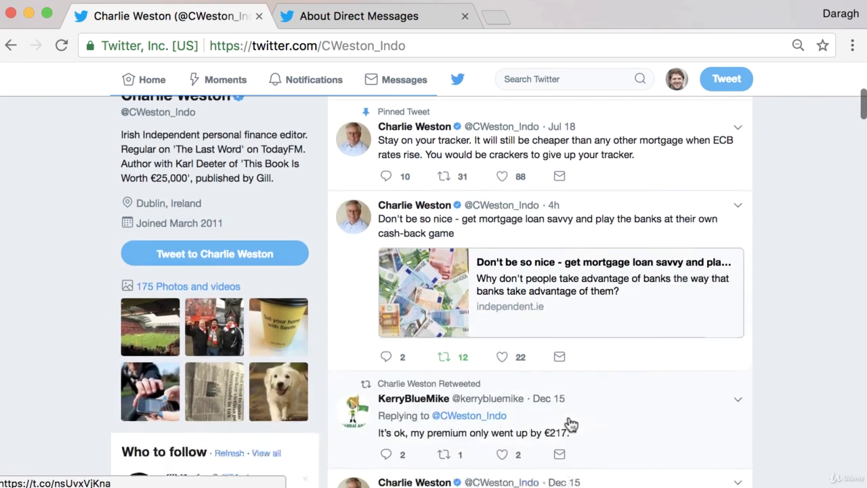
# Open the profile of the account whose premium reply was retweeted, view an empty direct message to it, and close it unsent
pyautogui.click(411, 328)
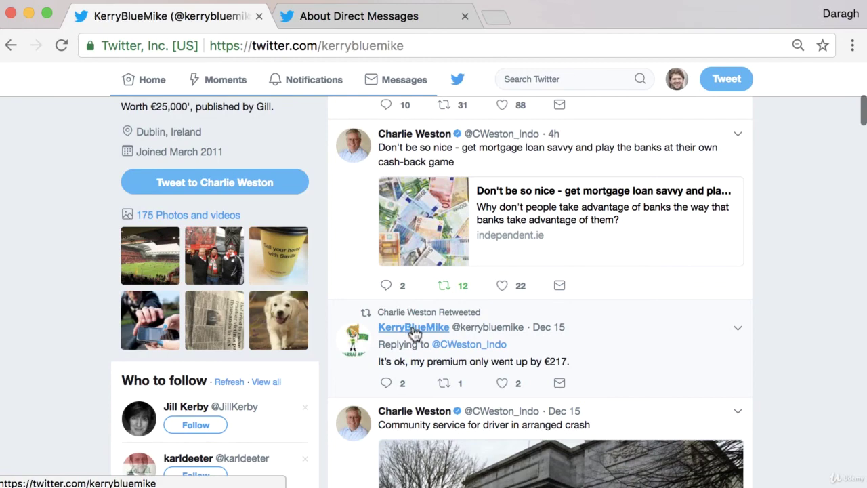
pyautogui.scroll(-5, 231, 321)
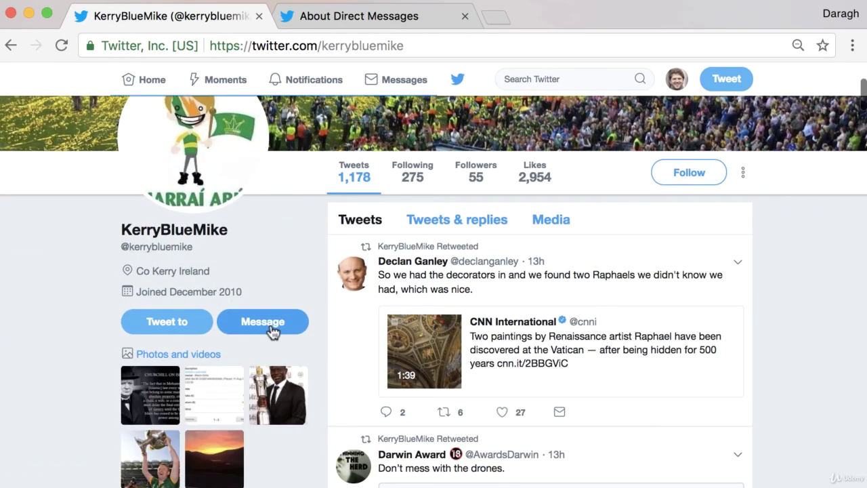
pyautogui.click(271, 330)
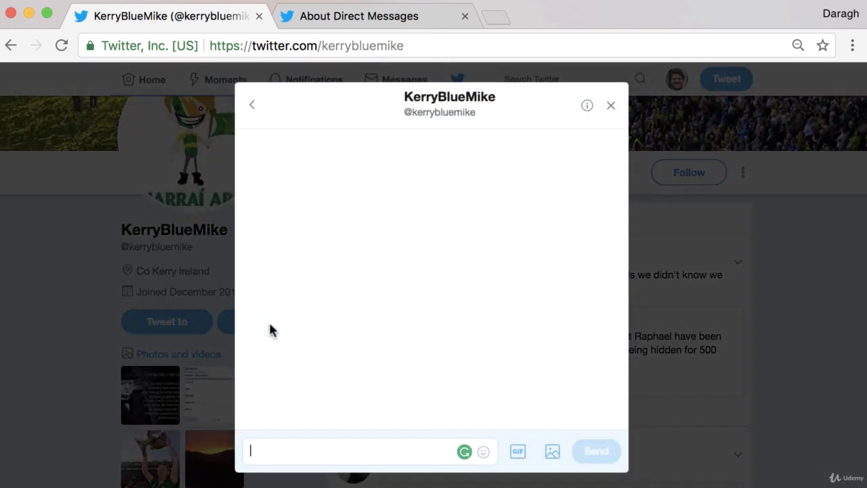
pyautogui.click(326, 447)
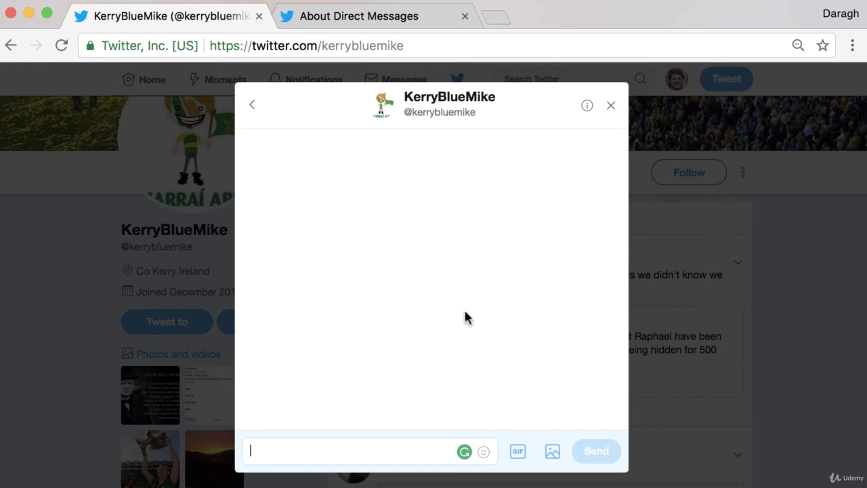
pyautogui.click(611, 108)
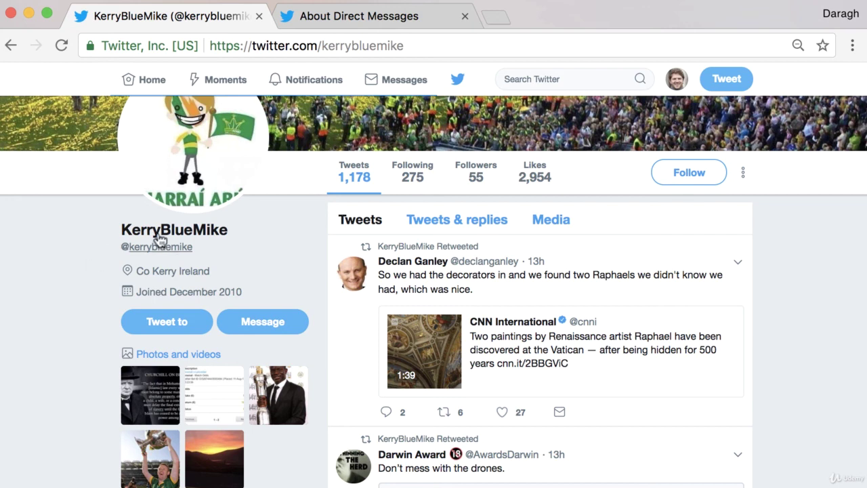
# Return to the Home timeline and open the demo account's own profile
pyautogui.click(10, 48)
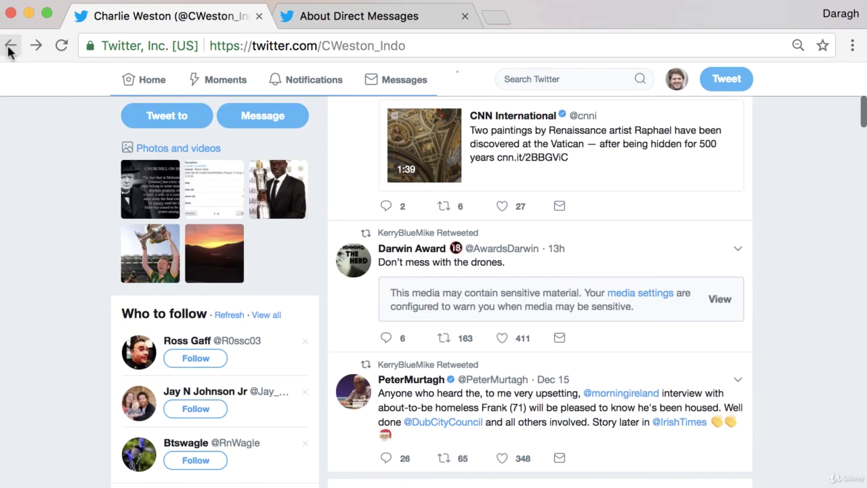
pyautogui.click(10, 47)
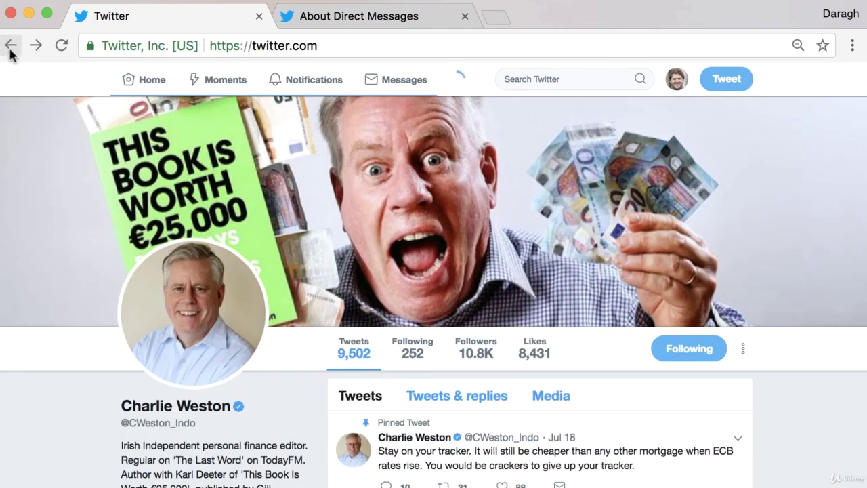
pyautogui.click(10, 47)
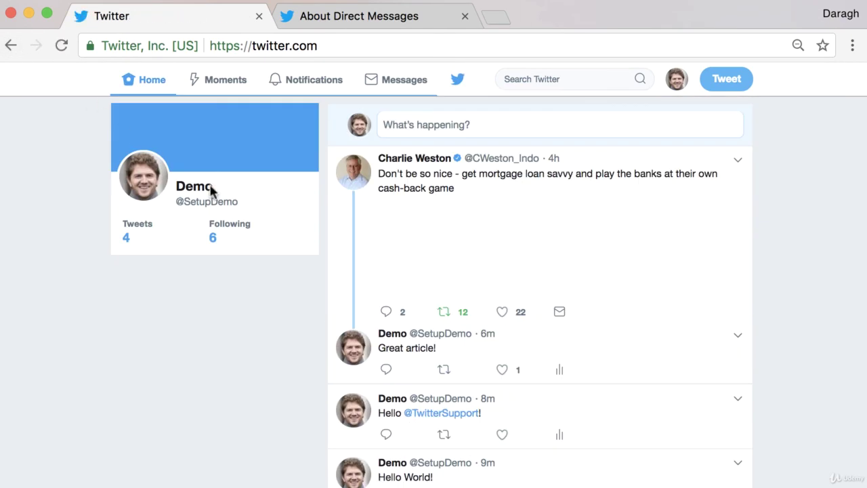
pyautogui.click(205, 192)
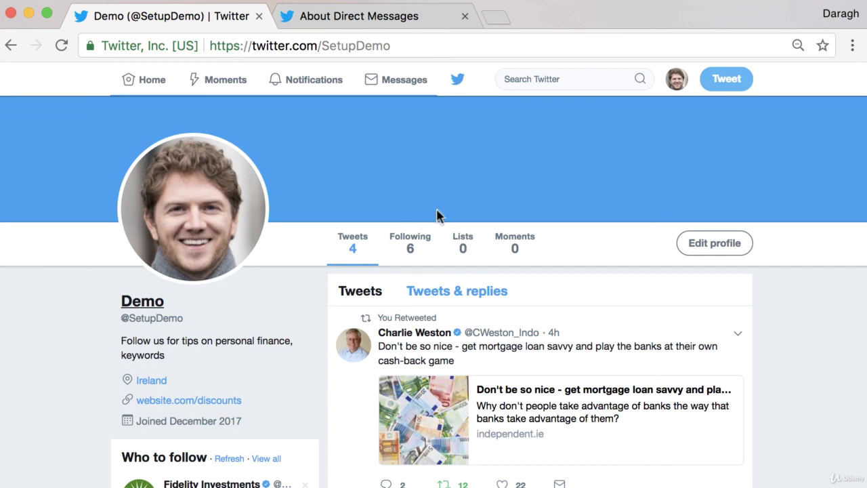
# Open the Help Center from the demo account in a separate browser tab and switch to it
pyautogui.click(677, 86)
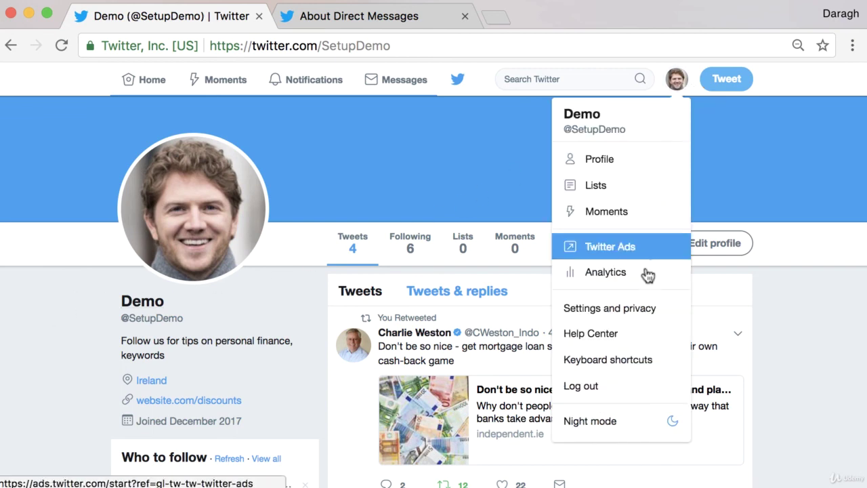
pyautogui.rightClick(615, 340)
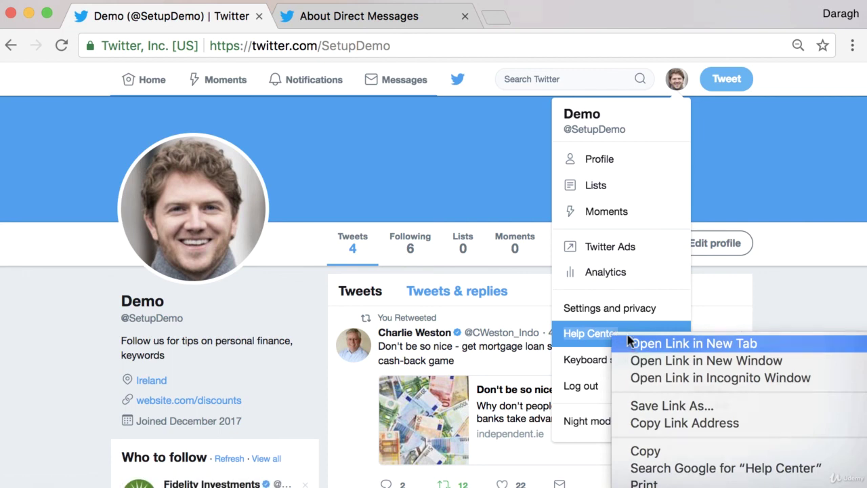
pyautogui.click(634, 344)
pyautogui.click(400, 19)
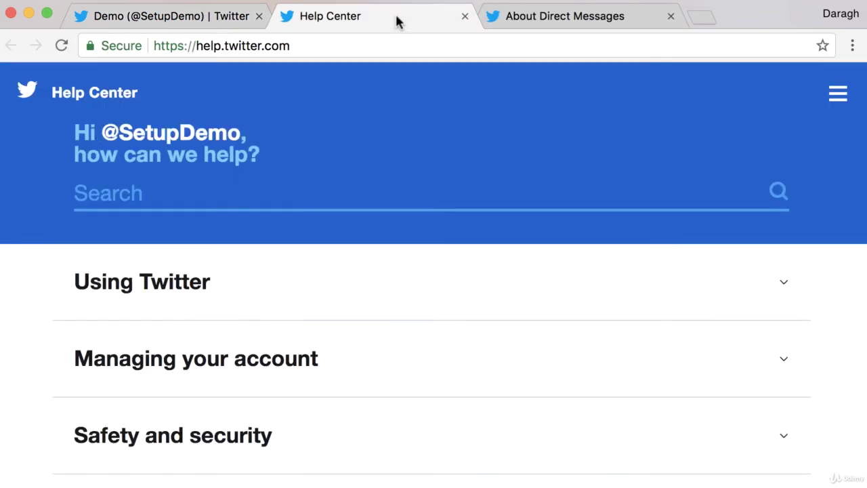